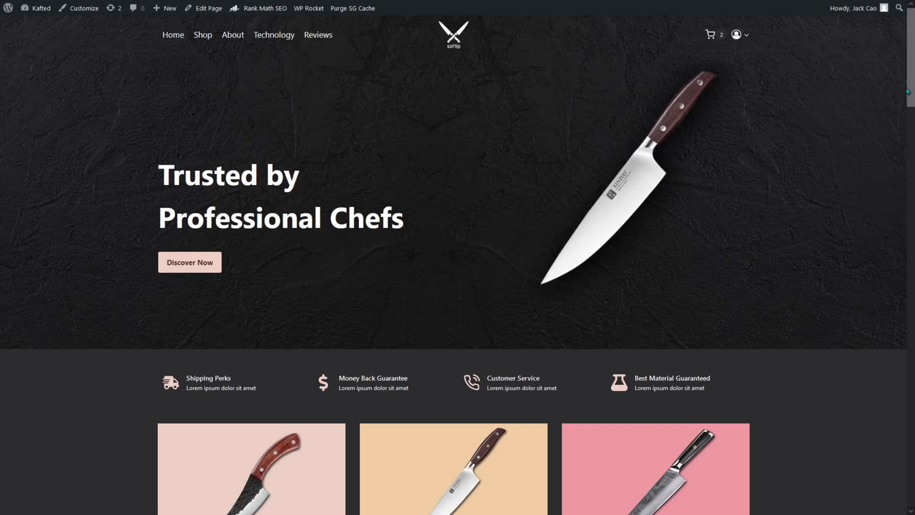
# Scroll through the test-site windows and bring the critical-error homecookclan site window forward.
pyautogui.scroll(-15, 900, 226)
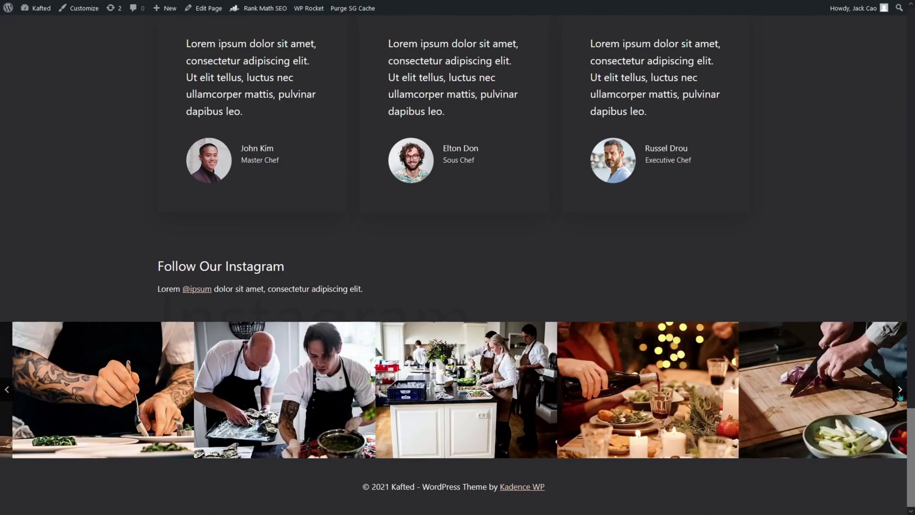
pyautogui.moveTo(911, 425); pyautogui.dragTo(913, 246)
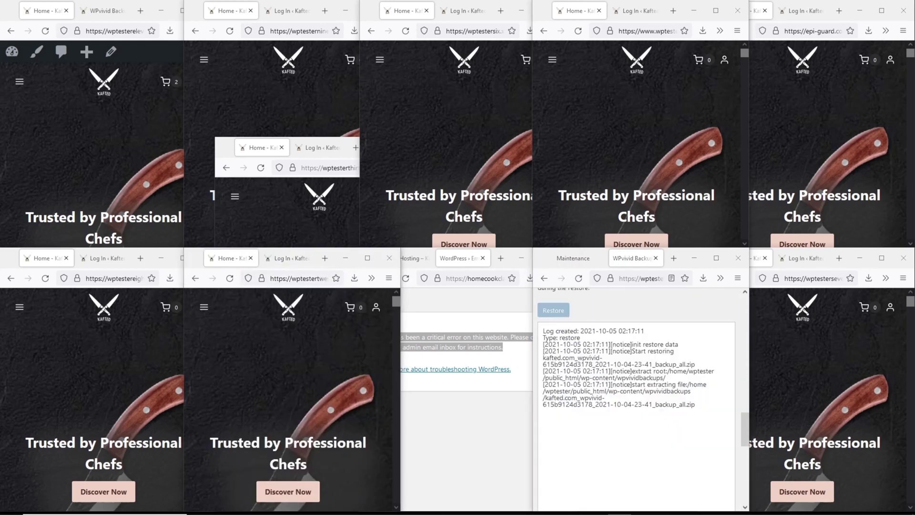
pyautogui.click(405, 278)
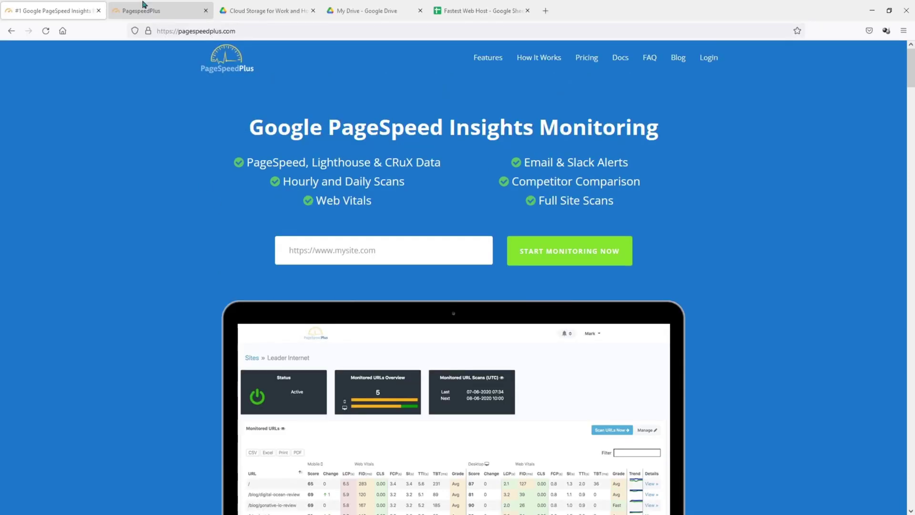
# Go to the monitored-sites dashboard, choose Chemicloud from the Sites list, and export its results to Google Sheets.
pyautogui.click(186, 7)
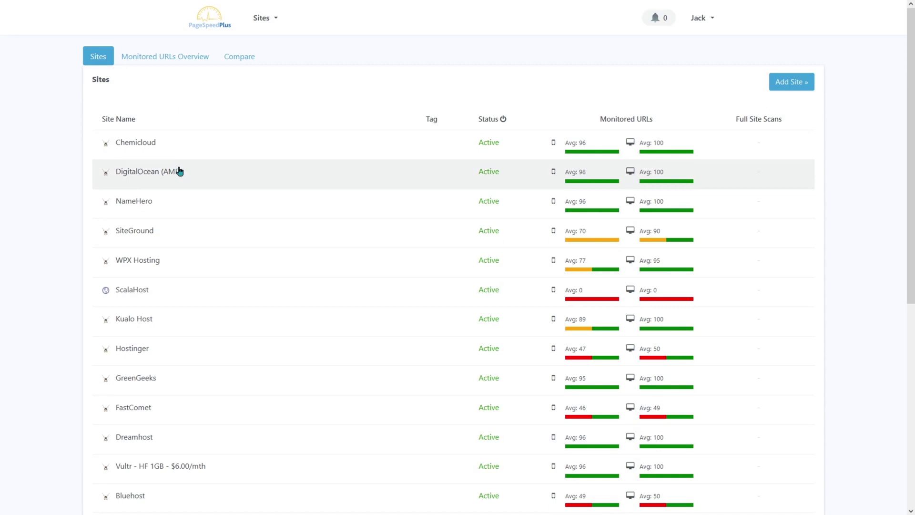
pyautogui.scroll(-7, 179, 172)
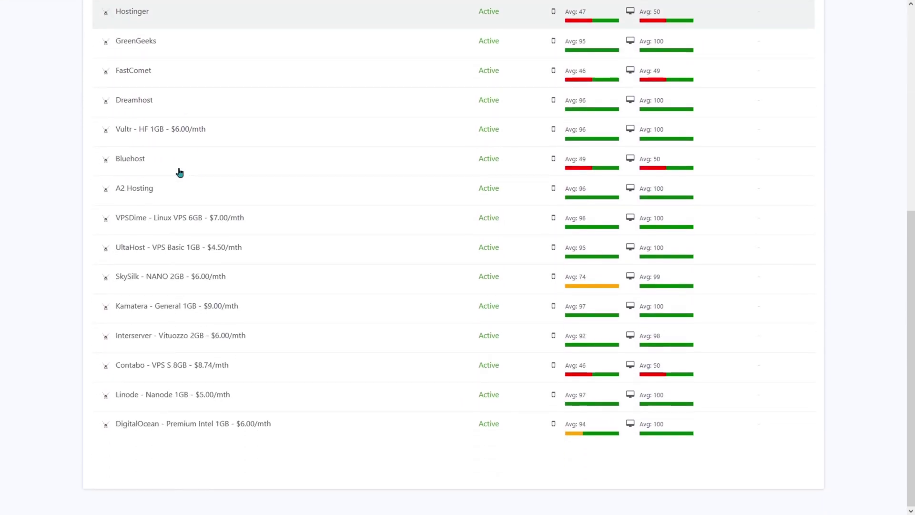
pyautogui.scroll(7, 179, 171)
pyautogui.click(138, 141)
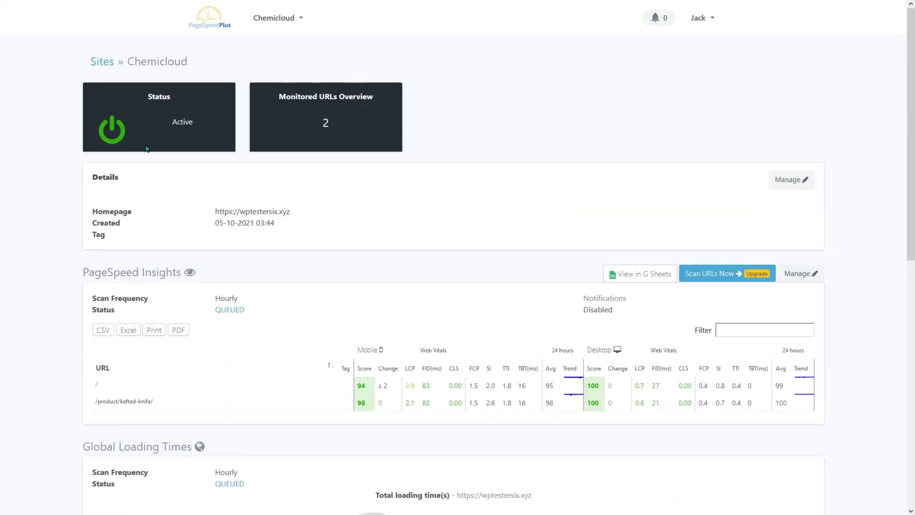
pyautogui.click(655, 273)
# Average Chemicloud's Score column with =average(C3:C153) in C154 and fill it across the metric columns.
pyautogui.scroll(-20, 363, 238)
pyautogui.click(142, 290)
pyautogui.write('=average(C3:C153)')
pyautogui.press('Return')
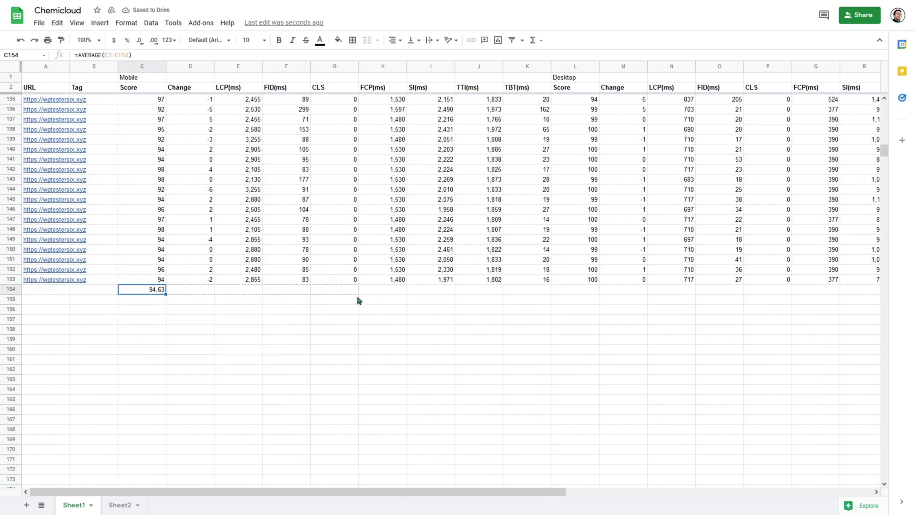
pyautogui.moveTo(360, 301); pyautogui.dragTo(859, 290)
# Copy the Score-through-TBT averages and paste them into Chemicloud's row of Fastest Web Host.
pyautogui.click(157, 290)
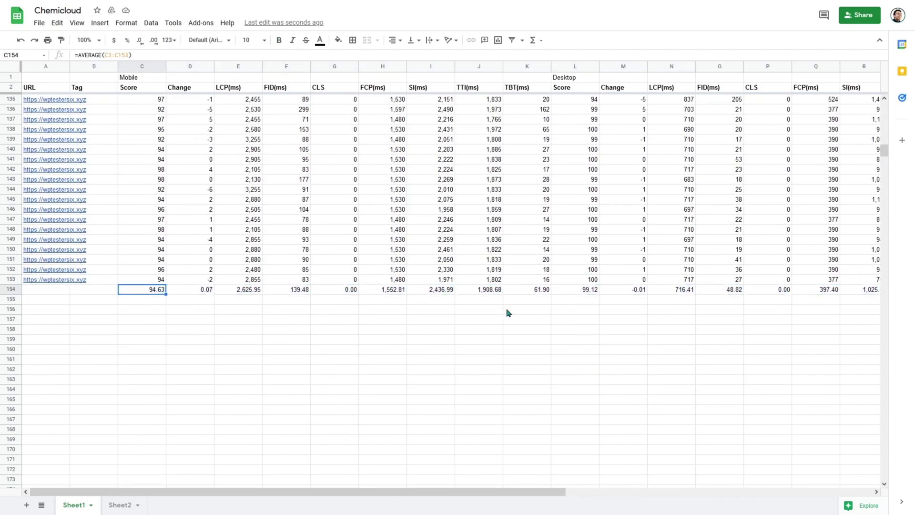
pyautogui.keyDown('shift'); pyautogui.click(537, 292); pyautogui.keyUp('shift')
pyautogui.hotkey('ctrl', 'c')
pyautogui.click(572, 9)
pyautogui.click(266, 160)
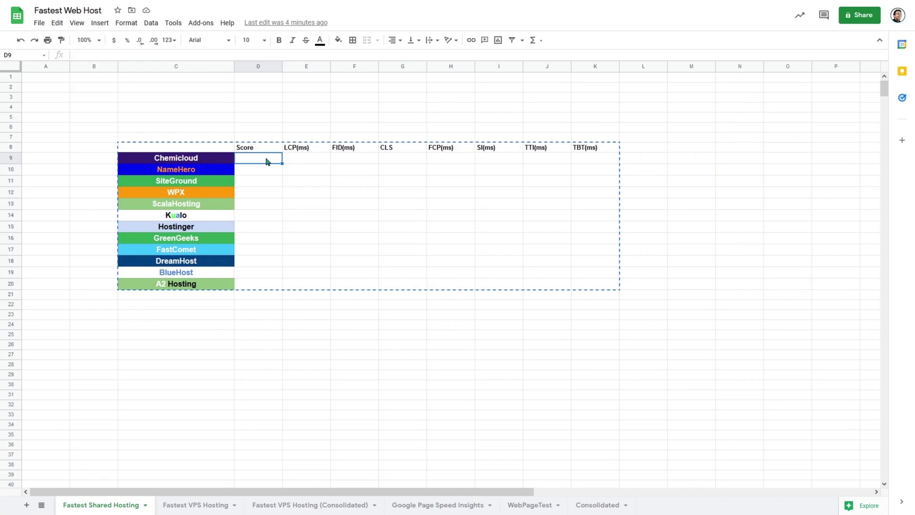
pyautogui.hotkey('ctrl', 'v')
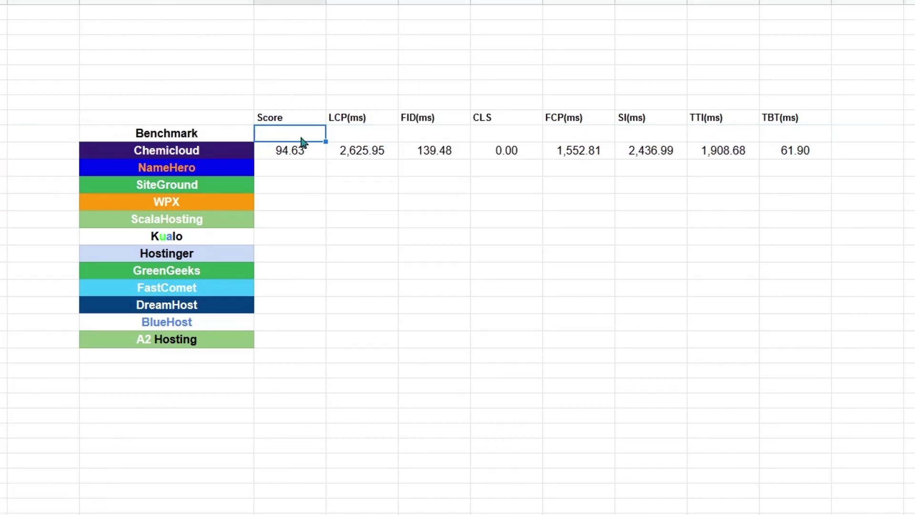
# Enter benchmark targets >90, < 2.5s, < 100ms, 0.10, 1.8s, 3.4s, 3.8s and 300ms across the row.
pyautogui.write('>90')
pyautogui.press('Tab')
pyautogui.write('< 2.5s')
pyautogui.press('Tab')
pyautogui.write('< 100ms')
pyautogui.press('Tab')
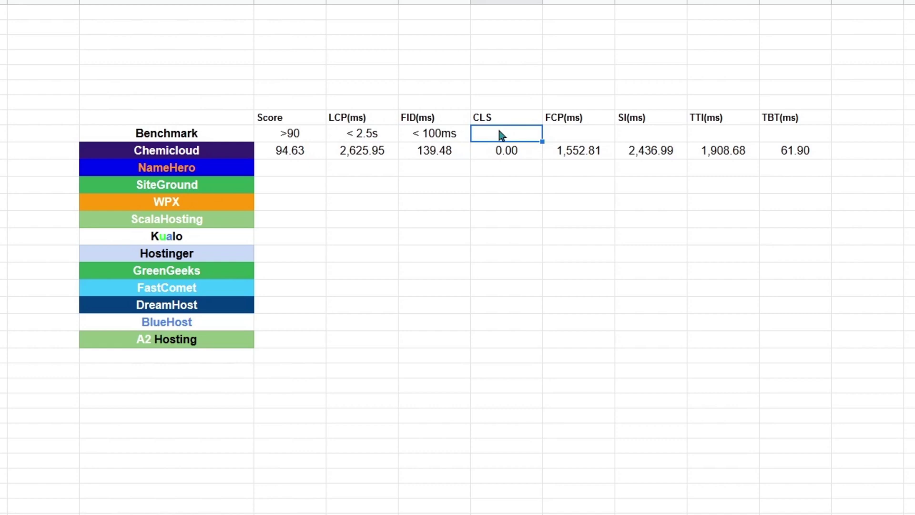
pyautogui.write('0.10')
pyautogui.press('Tab')
pyautogui.write('1.8s\t3.4s\t3.8s\t300ms')
pyautogui.press('Return')
# Compare Chemicloud's Score, LCP, FID, CLS, FCP, SI, TTI and TBT against the benchmarks.
pyautogui.click(289, 151)
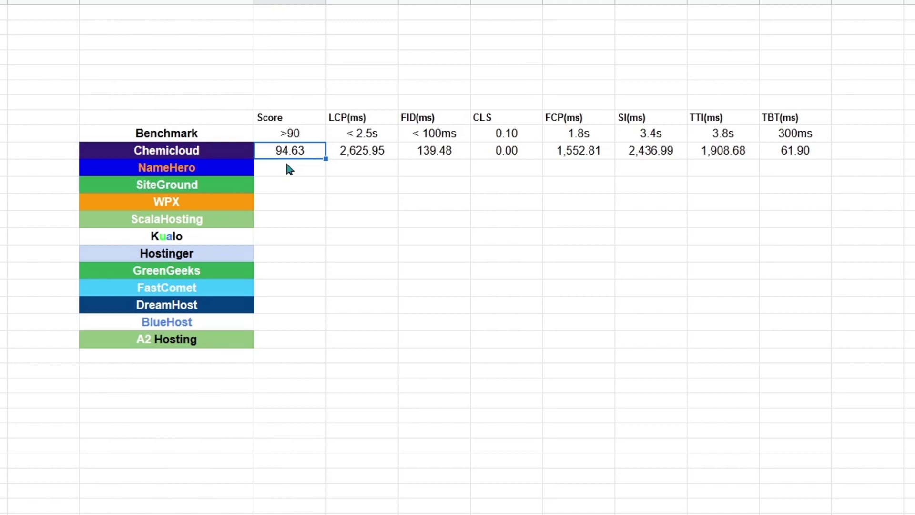
pyautogui.click(376, 157)
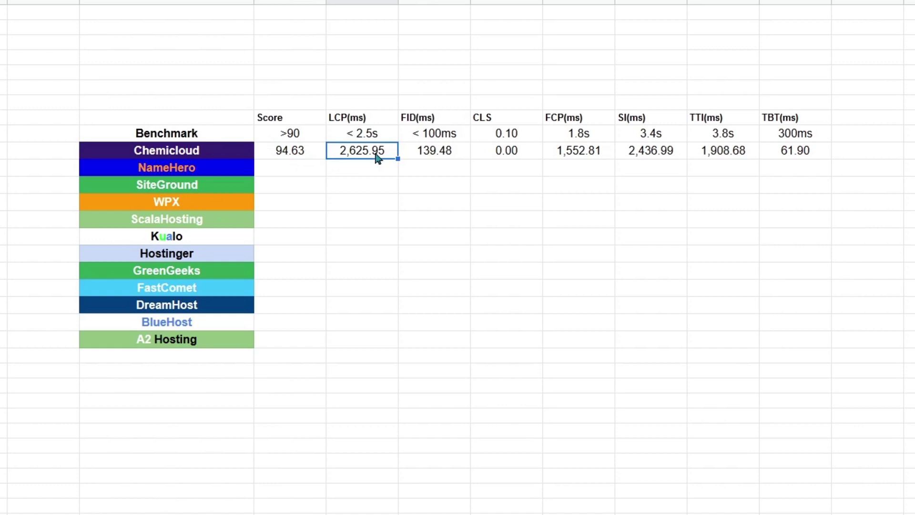
pyautogui.click(425, 158)
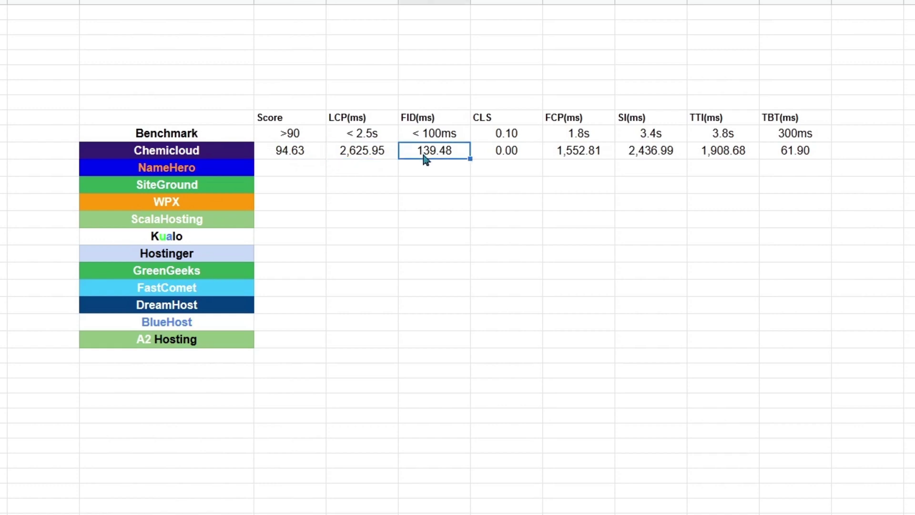
pyautogui.click(487, 159)
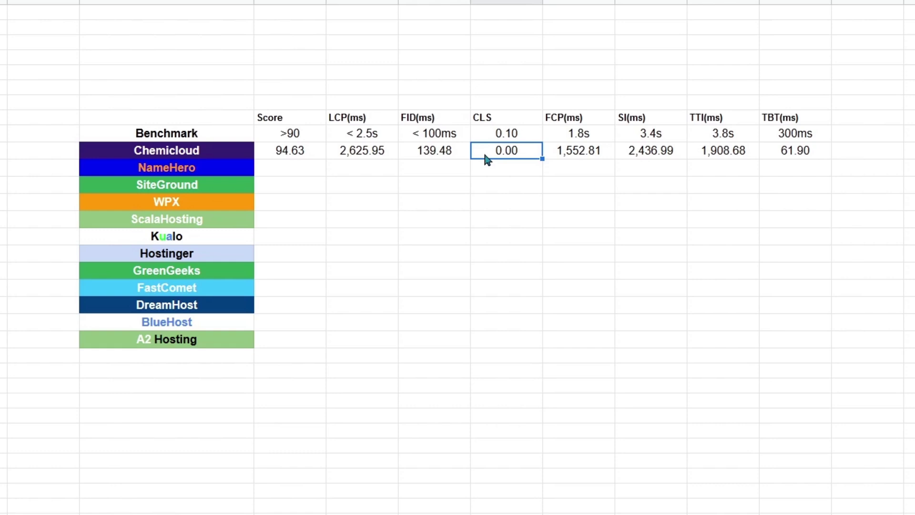
pyautogui.click(589, 156)
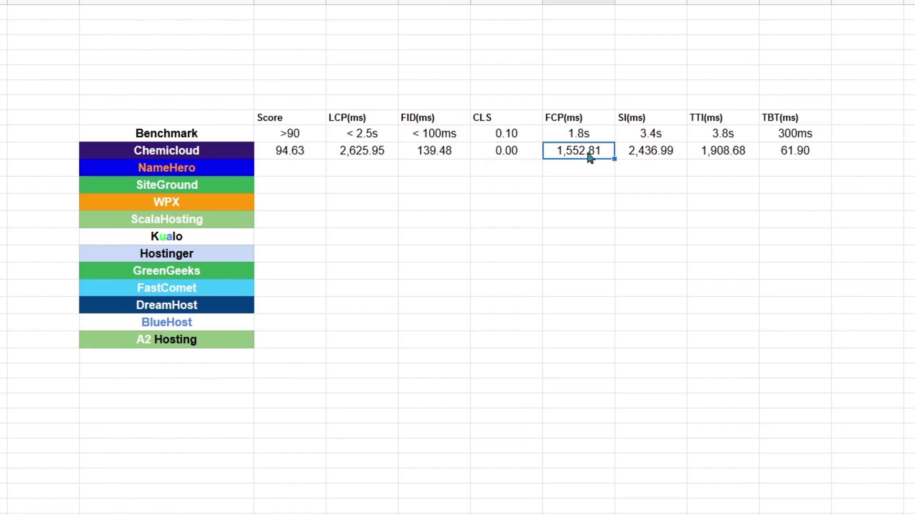
pyautogui.moveTo(637, 157); pyautogui.dragTo(789, 153)
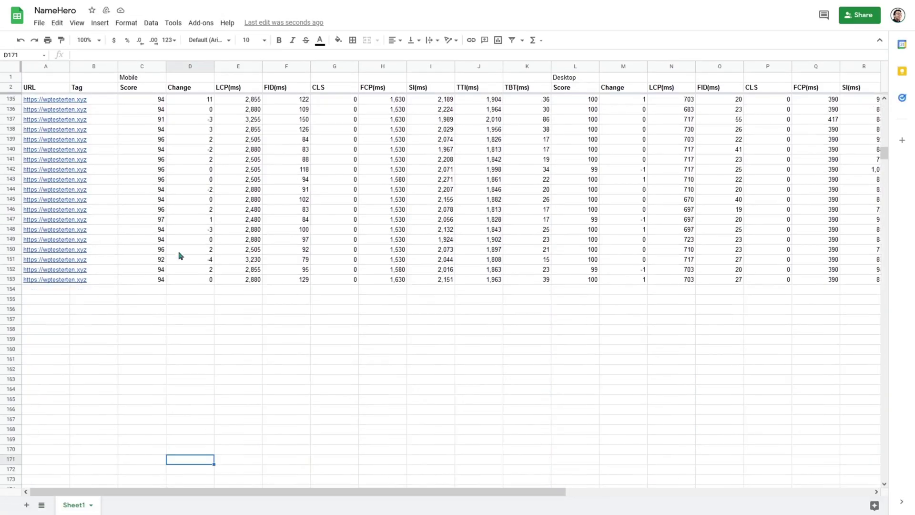
# Paste NameHero's averages (94.28 through 61.85 TBT) into its row and review FID, SI and TBT.
pyautogui.hscroll(10, 580, 289)
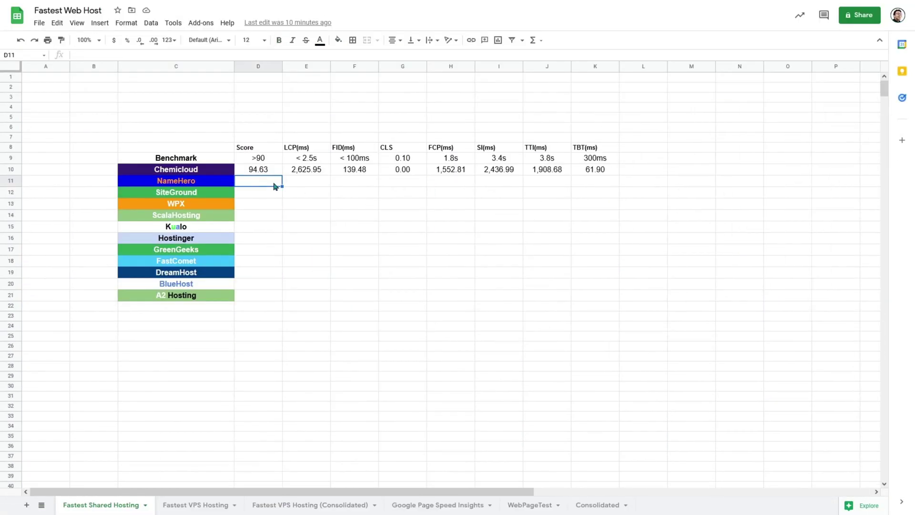
pyautogui.hotkey('ctrl', 'shift', 'v')
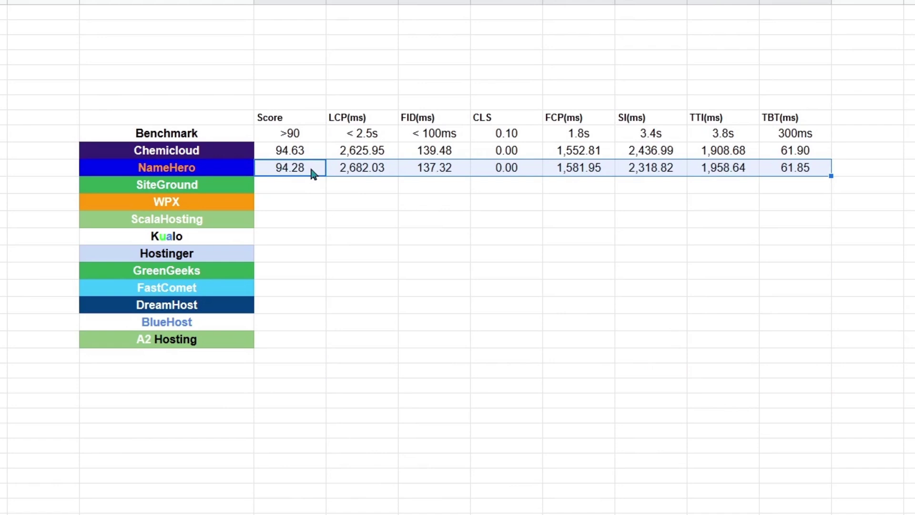
pyautogui.click(408, 171)
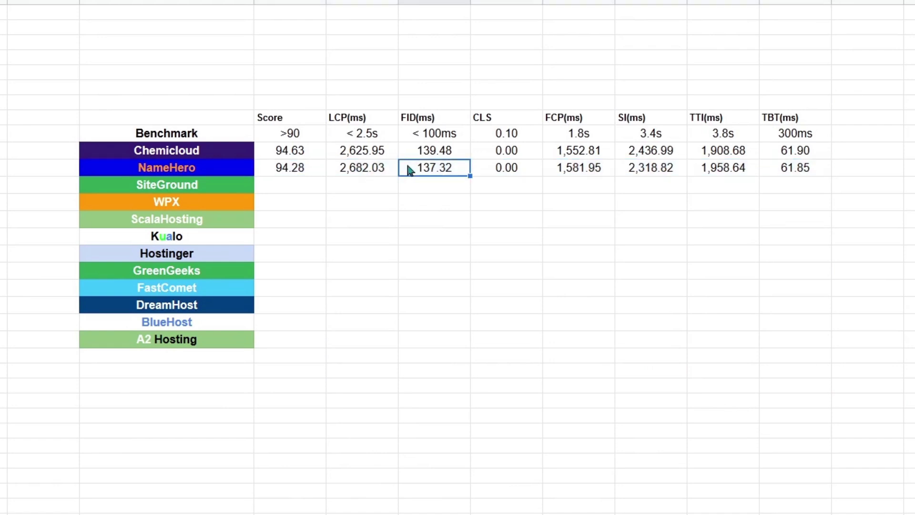
pyautogui.click(653, 173)
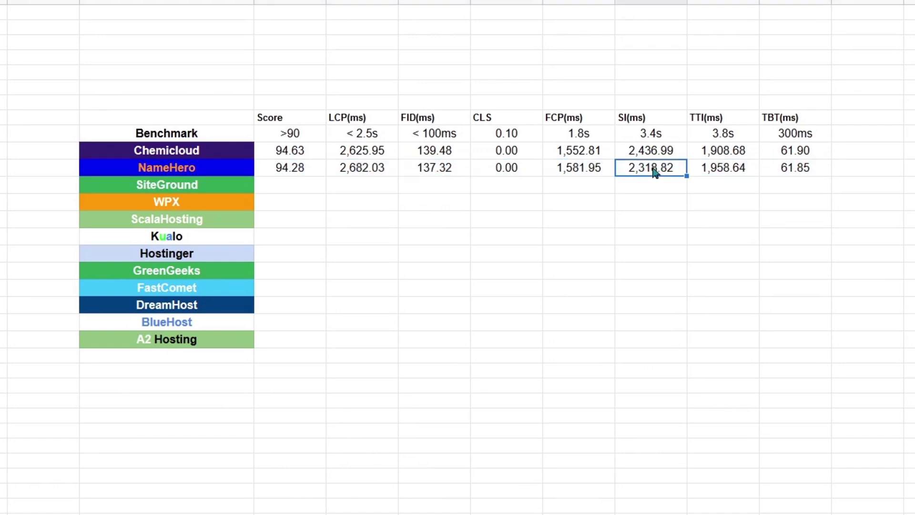
pyautogui.click(800, 170)
pyautogui.moveTo(800, 170); pyautogui.dragTo(305, 162)
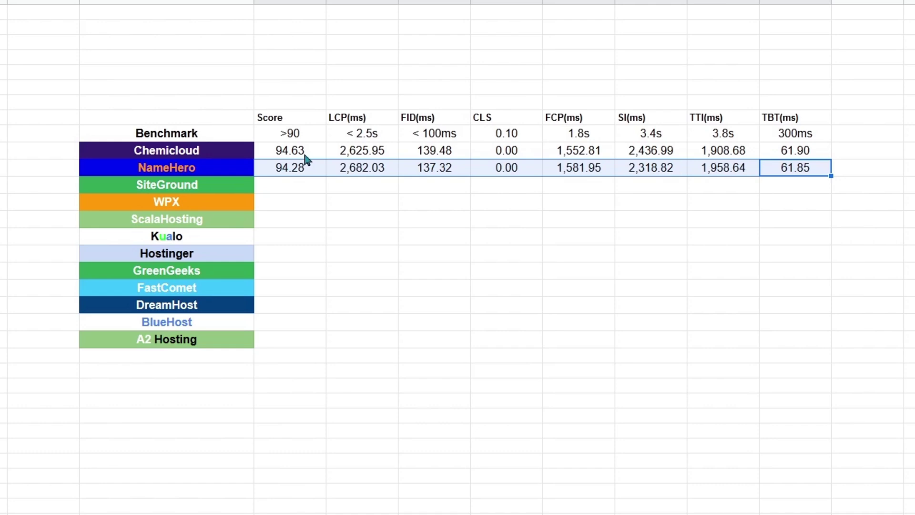
pyautogui.click(251, 187)
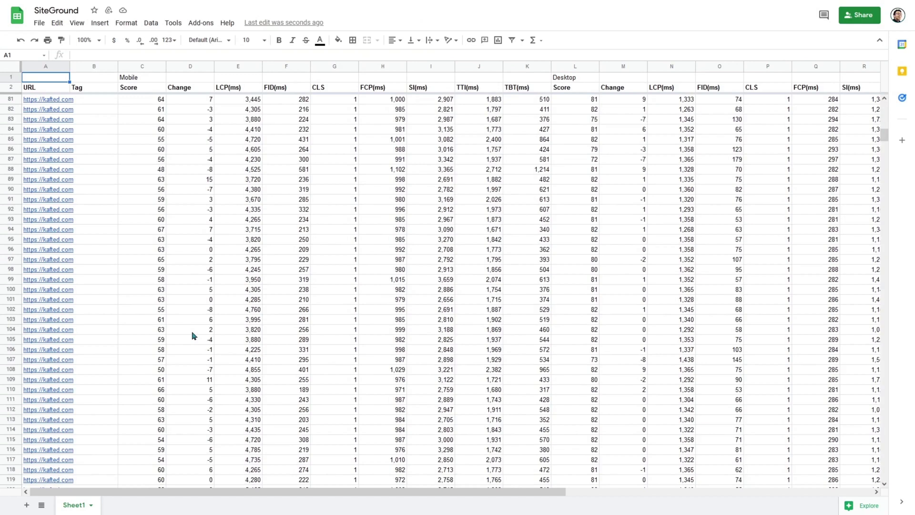
# Paste SiteGround's averages into its row and review them, from the 63.37 Score to 506.83 TBT.
pyautogui.click(142, 279)
pyautogui.hscroll(5, 382, 281)
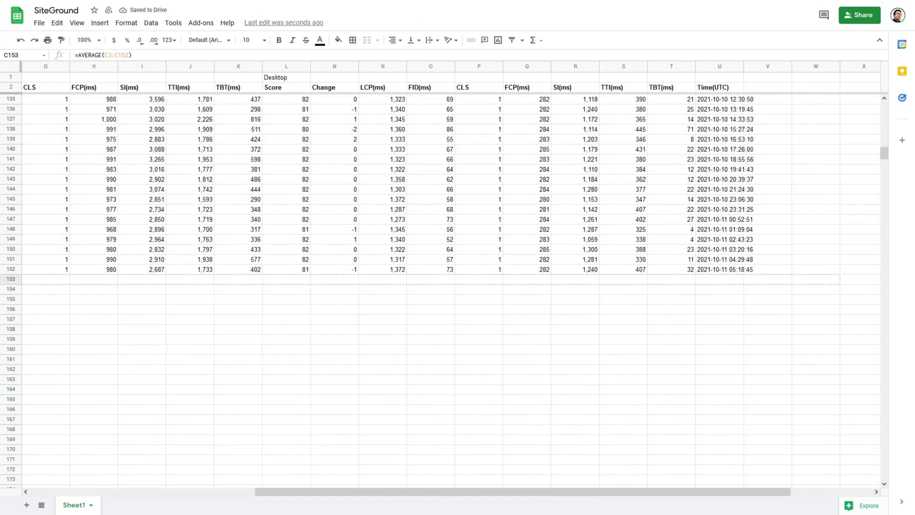
pyautogui.hscroll(-5, 545, 284)
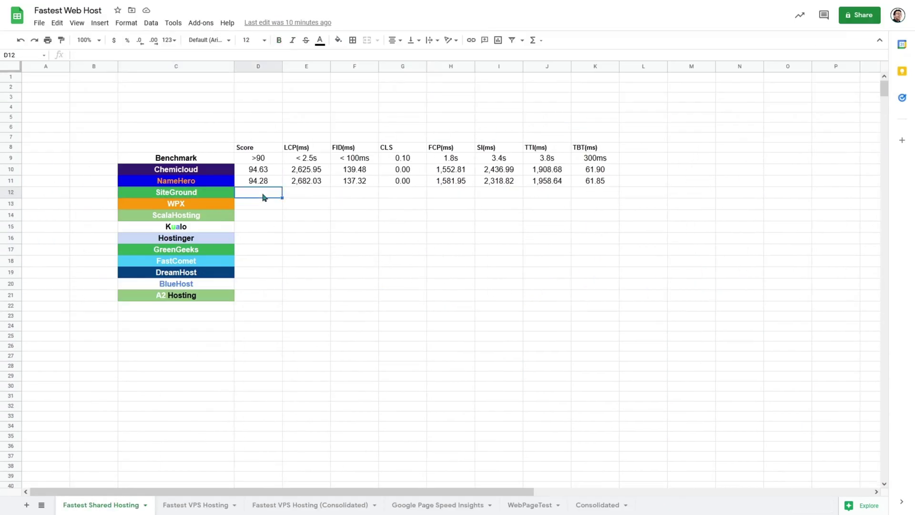
pyautogui.hotkey('ctrl', 'shift', 'v')
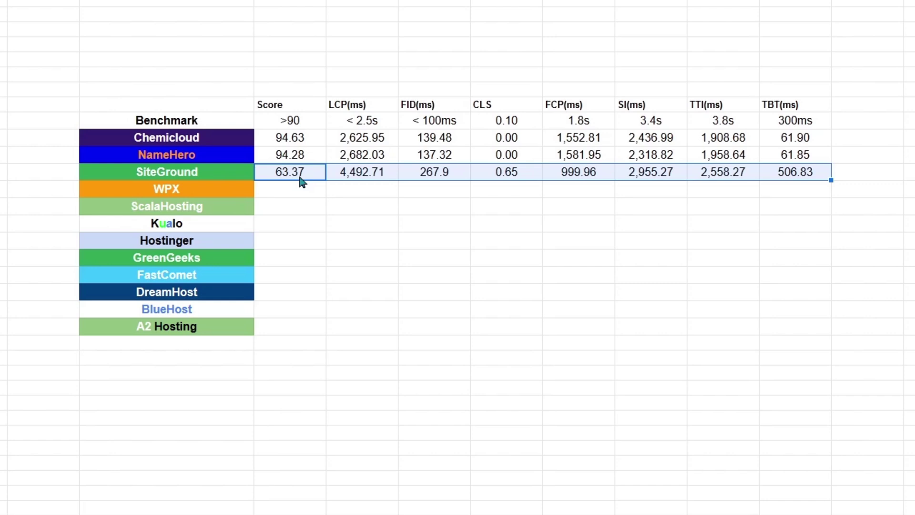
pyautogui.click(301, 180)
pyautogui.moveTo(302, 181); pyautogui.dragTo(786, 187)
pyautogui.click(600, 178)
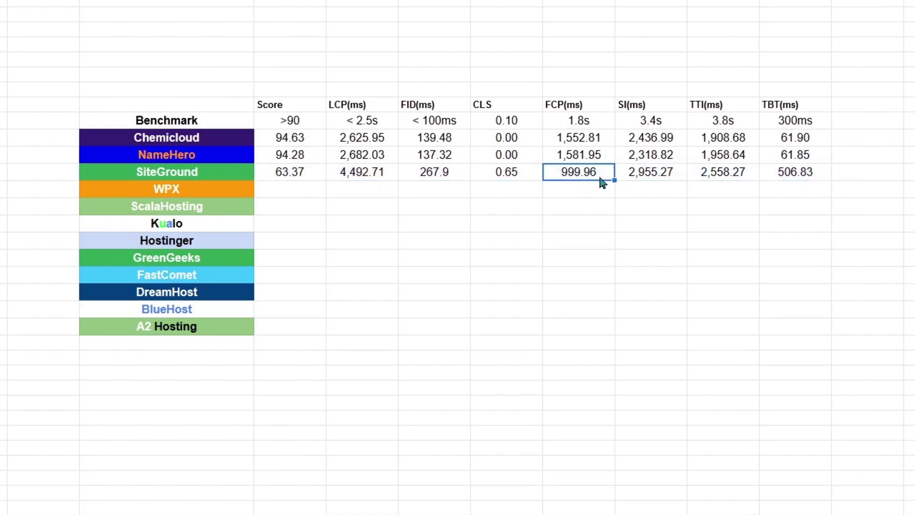
pyautogui.moveTo(506, 177); pyautogui.dragTo(356, 177)
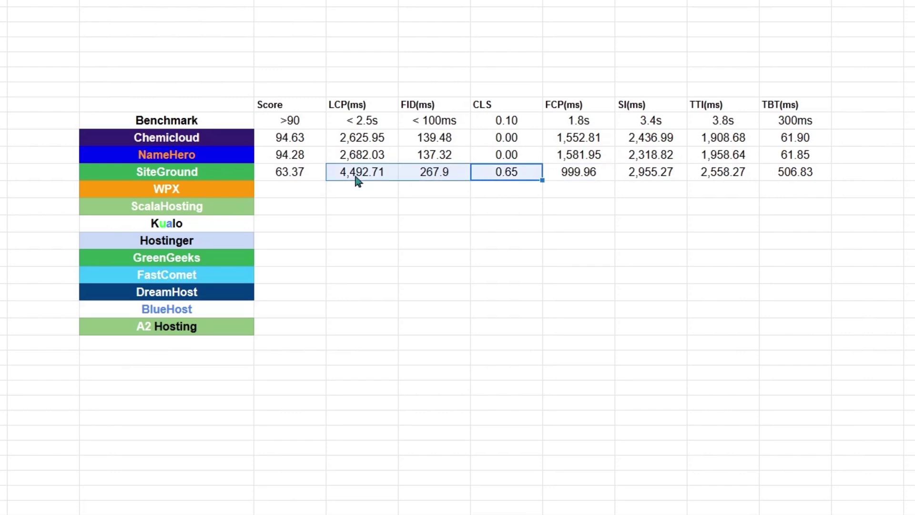
pyautogui.click(244, 194)
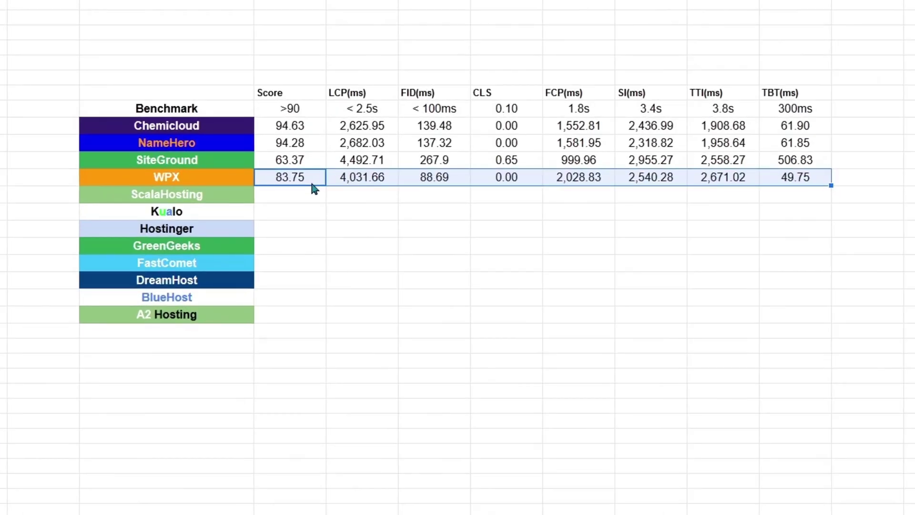
pyautogui.click(312, 184)
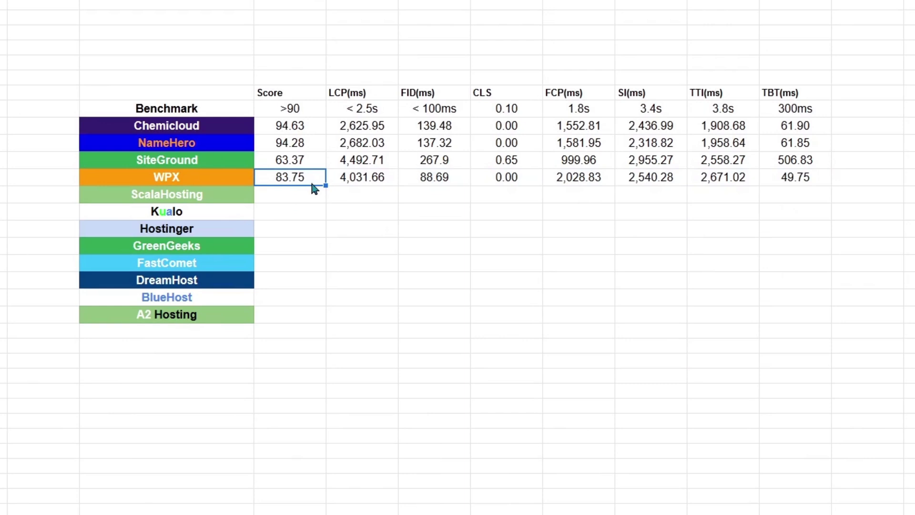
pyautogui.moveTo(312, 185); pyautogui.dragTo(781, 184)
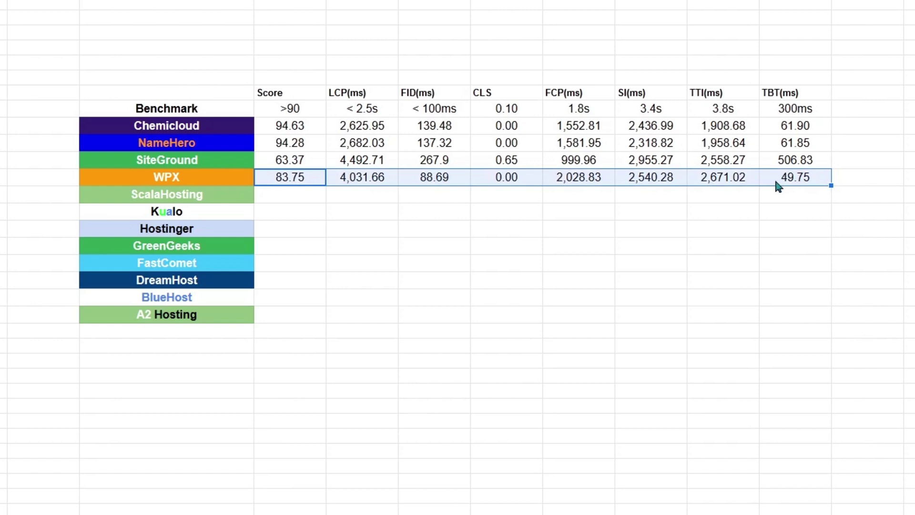
pyautogui.click(455, 187)
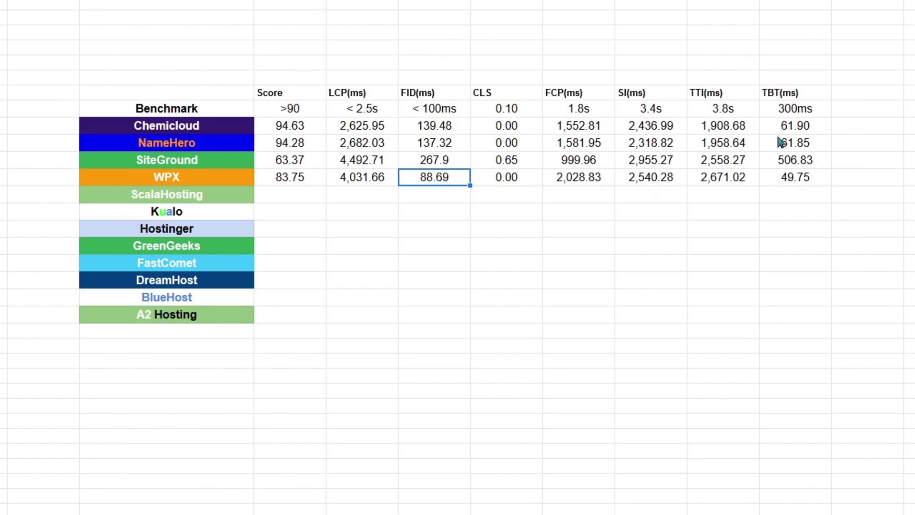
pyautogui.click(820, 184)
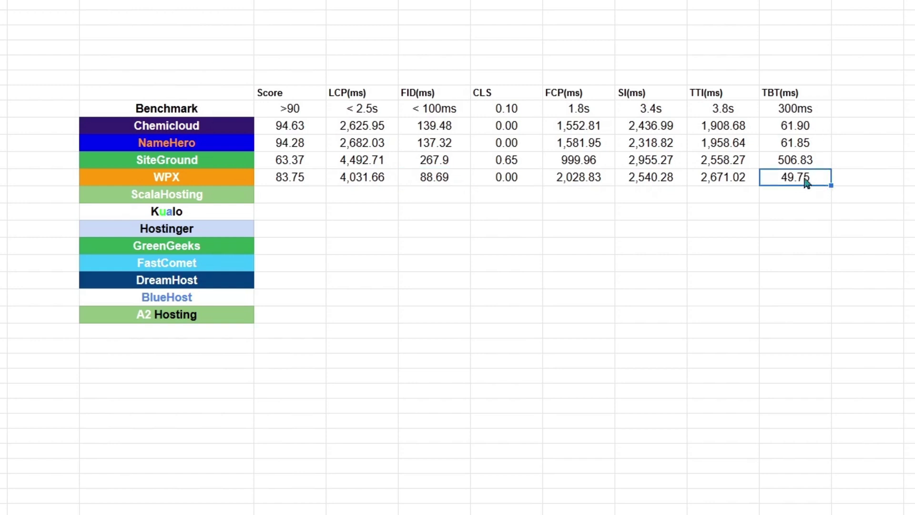
pyautogui.moveTo(820, 184); pyautogui.dragTo(286, 184)
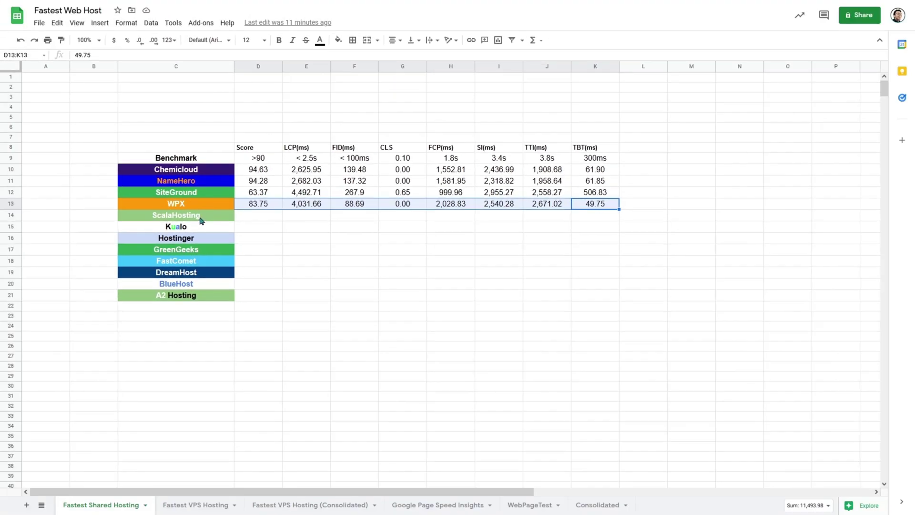
# Fill ScalaHosting's row using =AVERAGE(C3:C125), checking TBT 42.71, then start Kualo's AVERAGE formula.
pyautogui.click(200, 220)
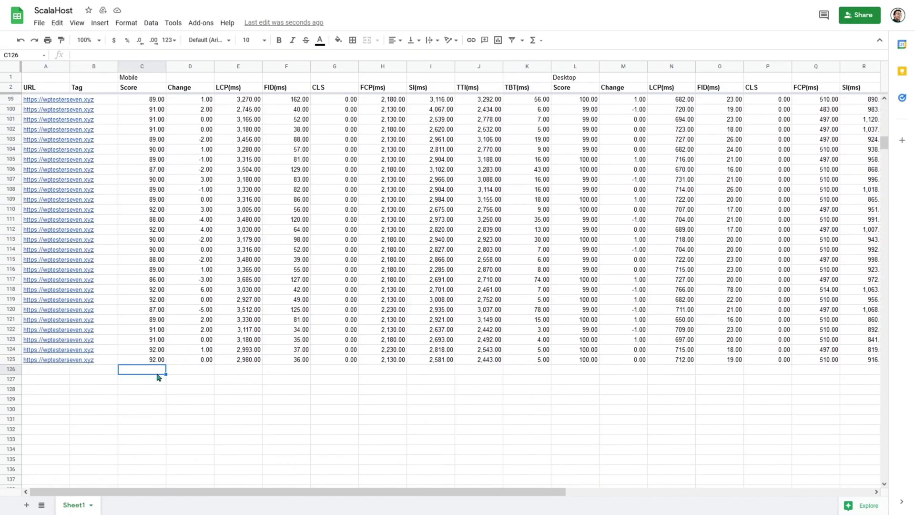
pyautogui.write('=AVERAGE(C3:C125)')
pyautogui.press('Return')
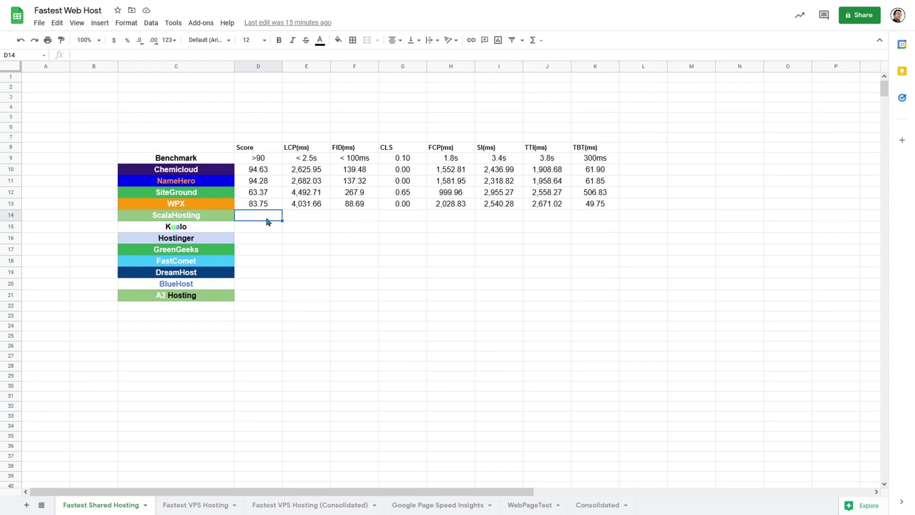
pyautogui.write('70.53\t5,356.80\t124.54\t0.00\t4,094.63\t4,422.81\t5,027.37\t42.71')
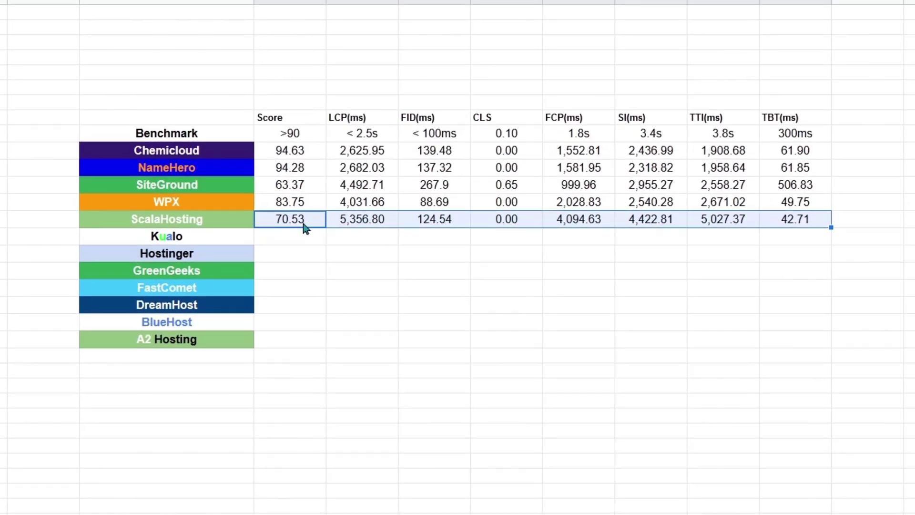
pyautogui.click(781, 224)
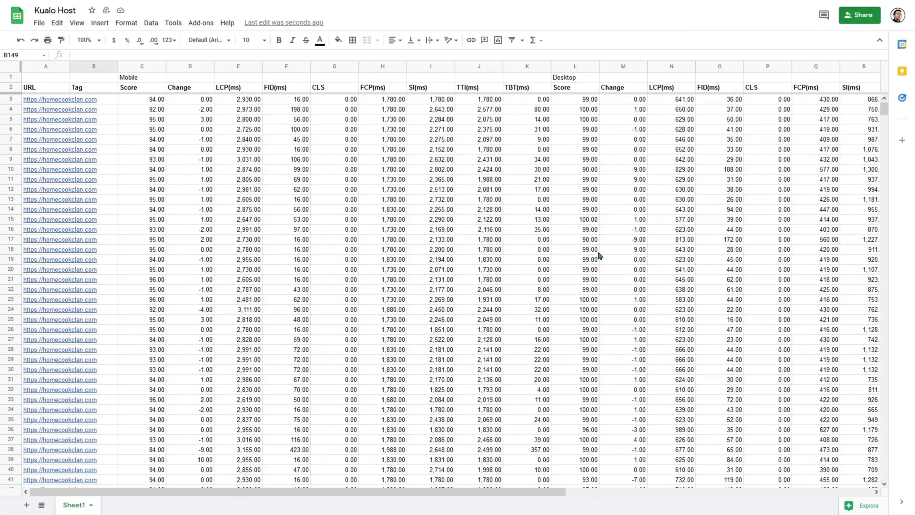
pyautogui.write('=average')
pyautogui.press('Return')
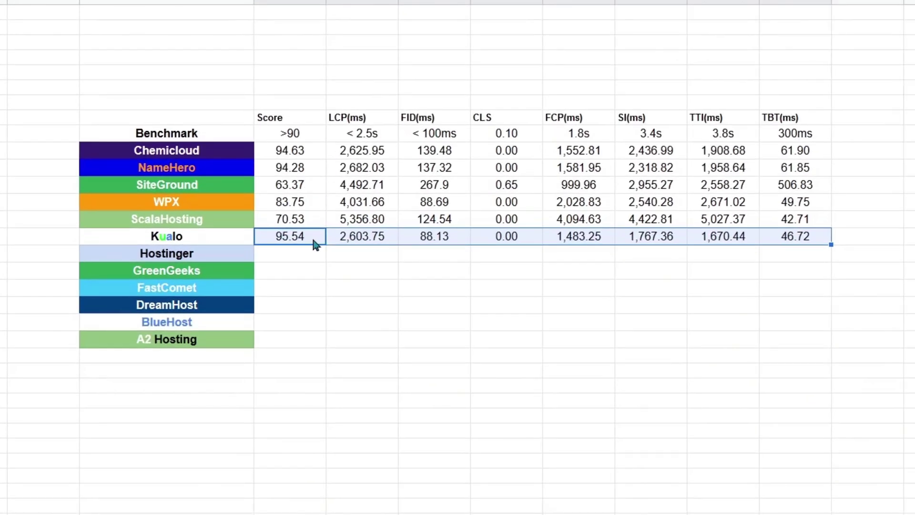
pyautogui.click(316, 244)
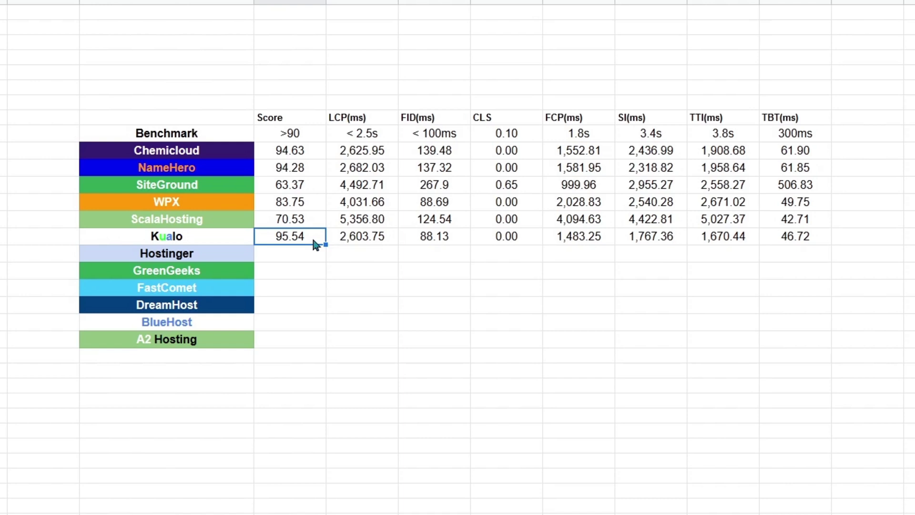
pyautogui.click(226, 185)
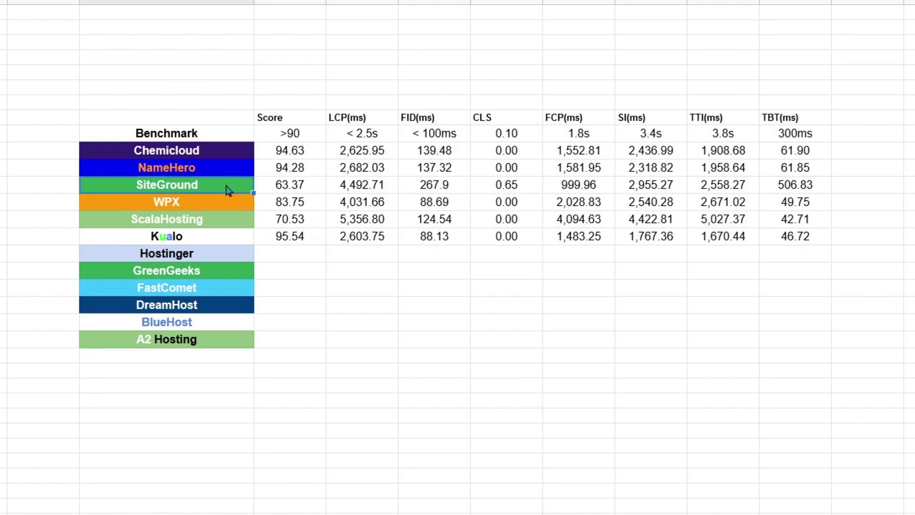
pyautogui.click(231, 202)
pyautogui.click(233, 223)
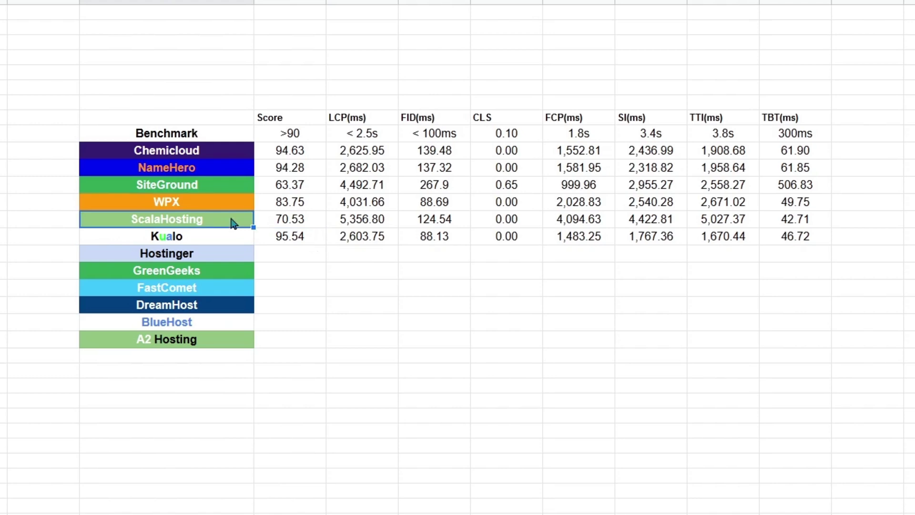
pyautogui.click(295, 239)
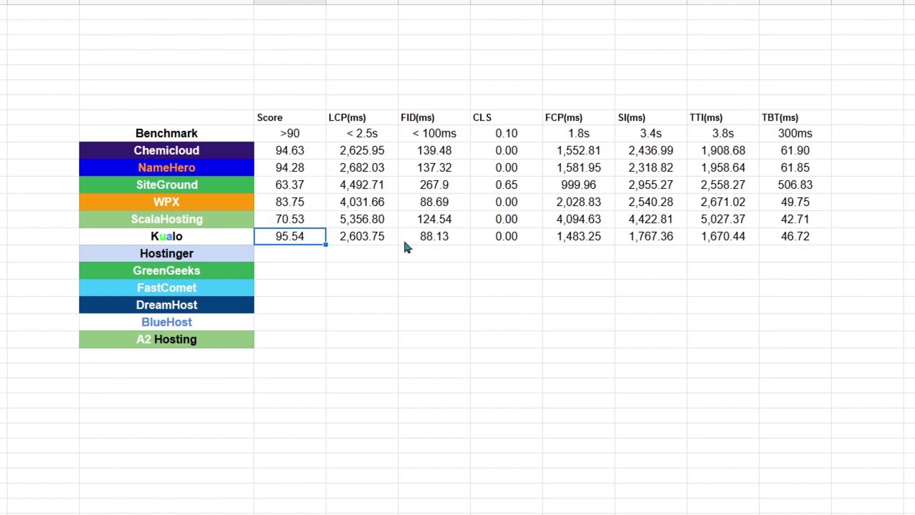
pyautogui.click(424, 243)
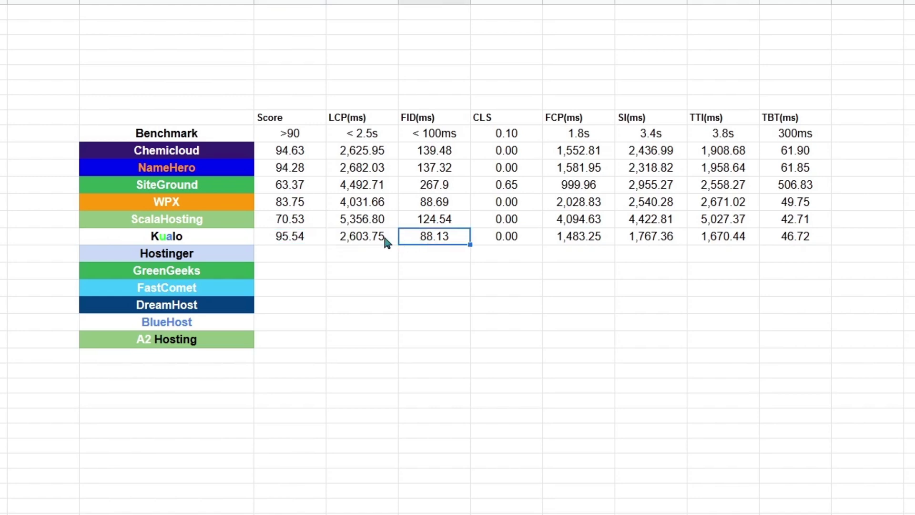
pyautogui.click(382, 241)
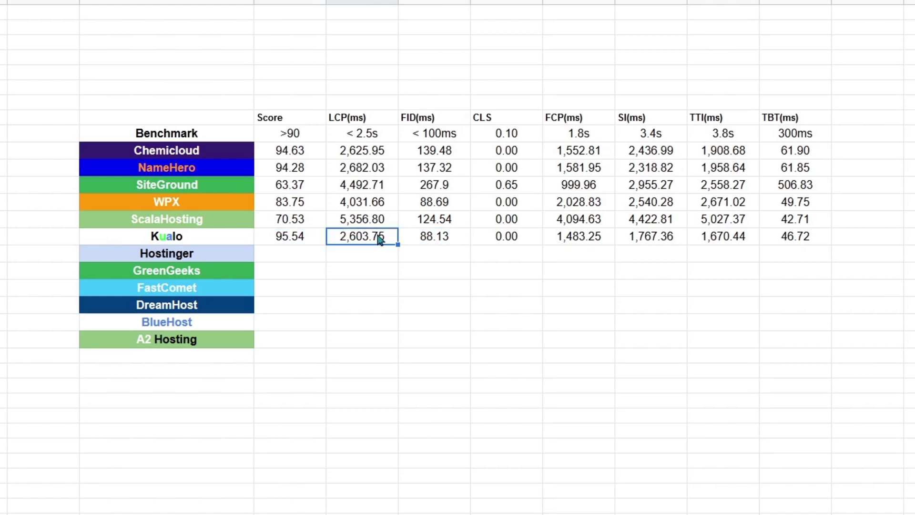
pyautogui.moveTo(584, 240); pyautogui.dragTo(724, 243)
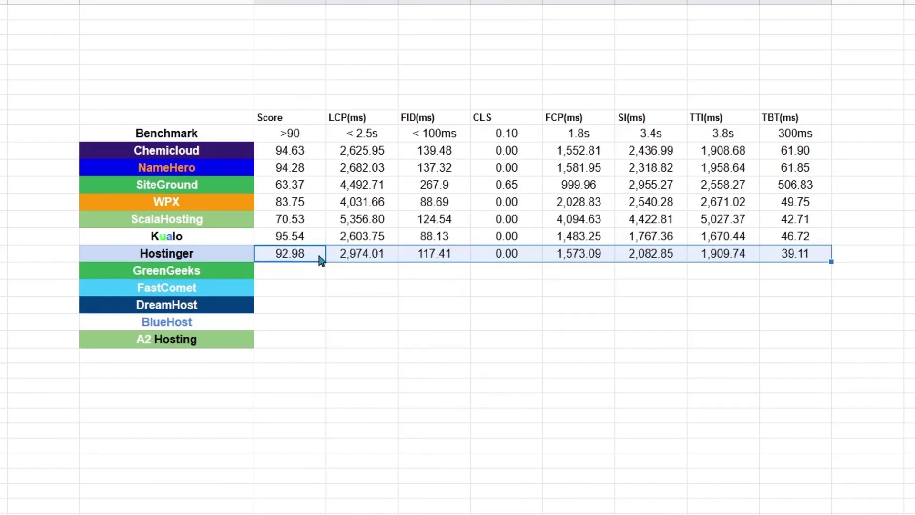
# Check Hostinger's averaged values: Score 92.98, LCP through TBT, FID 117.41 and TBT 39.11.
pyautogui.click(320, 260)
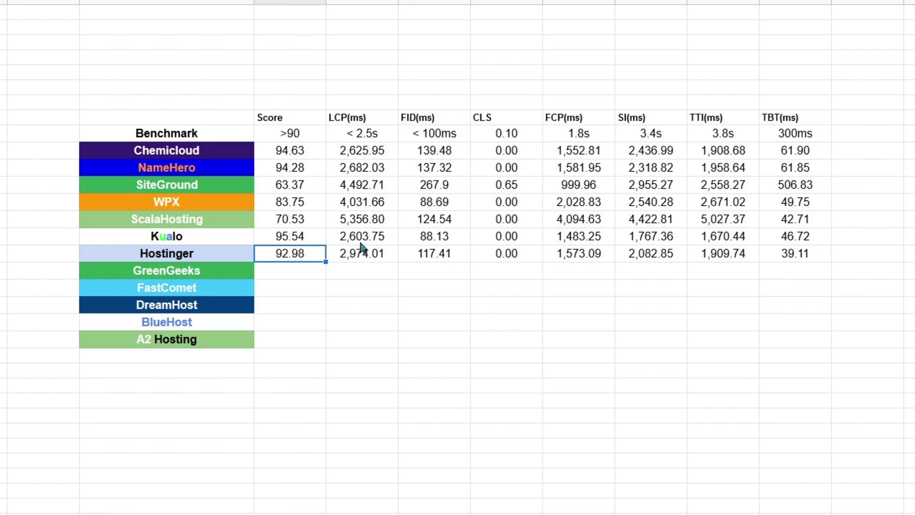
pyautogui.moveTo(367, 258); pyautogui.dragTo(800, 259)
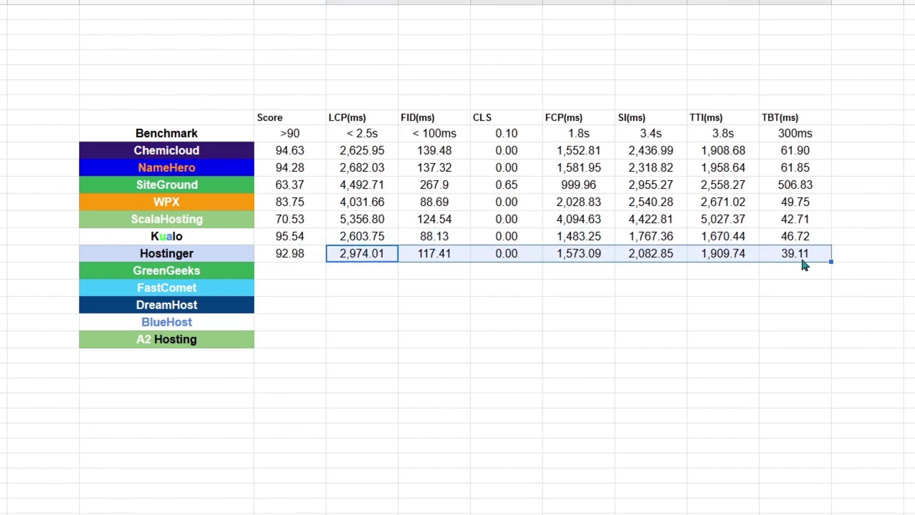
pyautogui.click(461, 257)
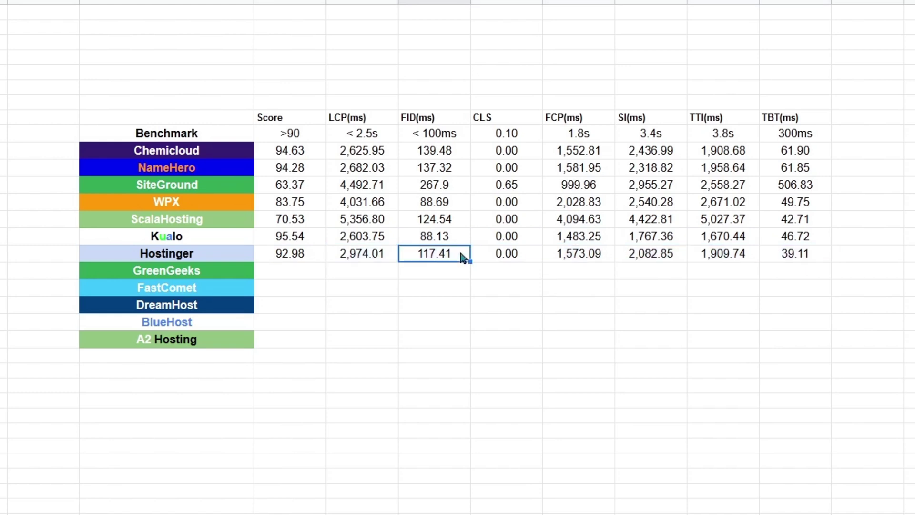
pyautogui.click(781, 261)
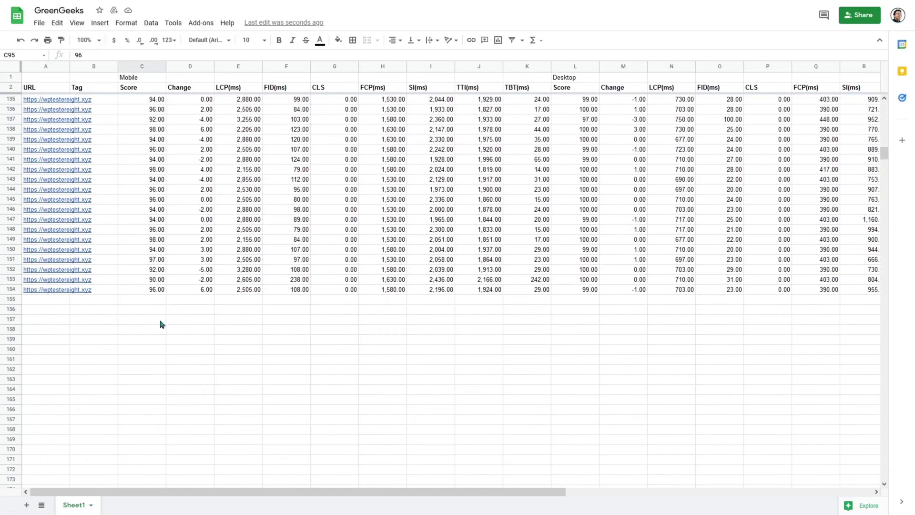
# Enter =AVERAGE(C3:C154) for GreenGeeks, fill it across the metric columns, and select the averaged row.
pyautogui.write('=AVERAGE(C3:C154)')
pyautogui.moveTo(167, 307); pyautogui.dragTo(674, 311)
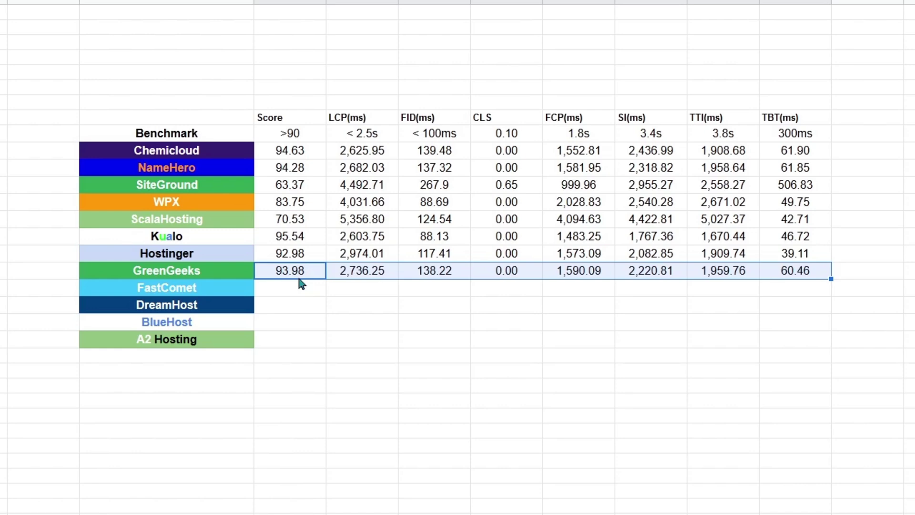
pyautogui.moveTo(290, 236); pyautogui.dragTo(803, 237)
pyautogui.moveTo(167, 287); pyautogui.dragTo(234, 345)
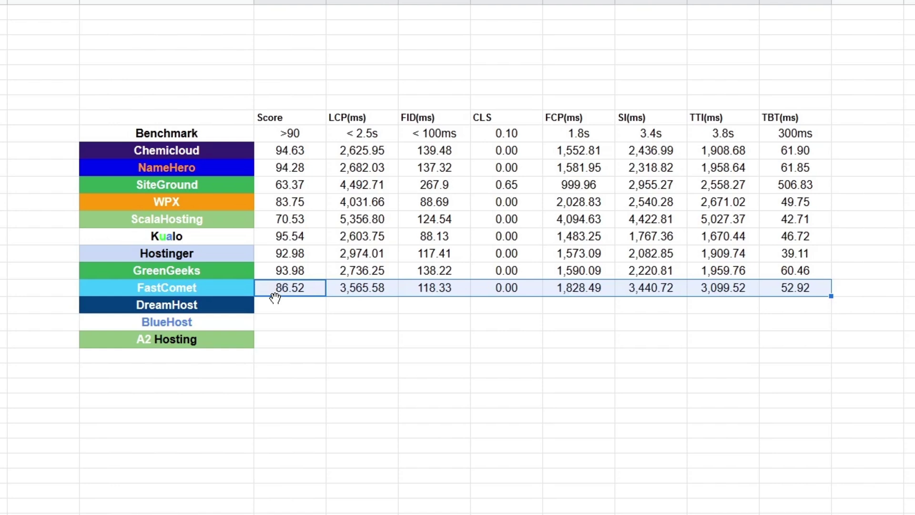
# Select and check FastComet's averaged values across its row, starting from the 86.52 Score.
pyautogui.click(228, 235)
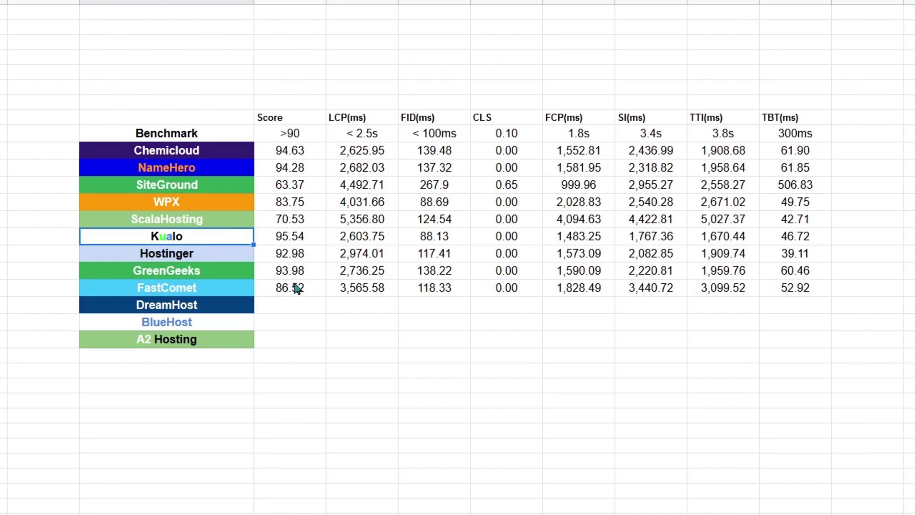
pyautogui.moveTo(296, 287); pyautogui.dragTo(506, 288)
pyautogui.moveTo(578, 301); pyautogui.dragTo(806, 290)
pyautogui.moveTo(617, 290); pyautogui.dragTo(318, 291)
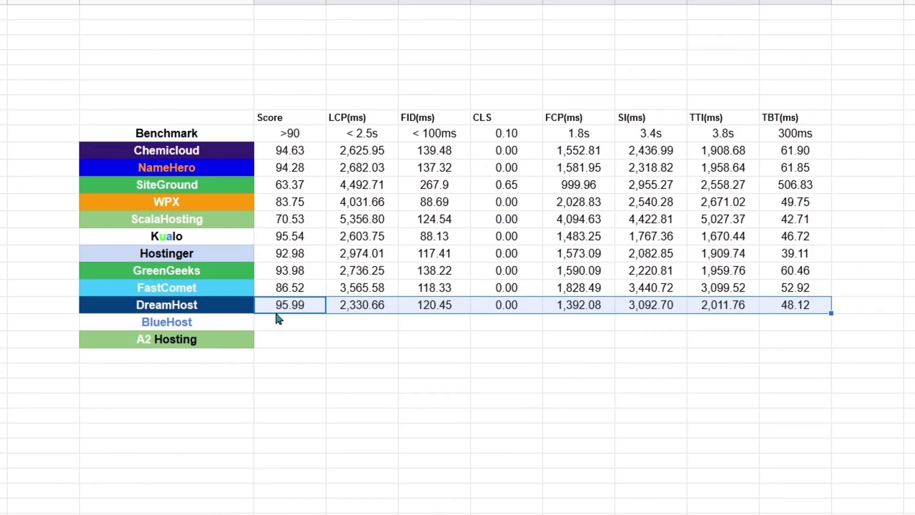
# Check DreamHost's pasted averages (Score 95.99, LCP 2,330.66, FID 120.45, FCP, SI, TTI) against Kualo's 95.54.
pyautogui.click(270, 311)
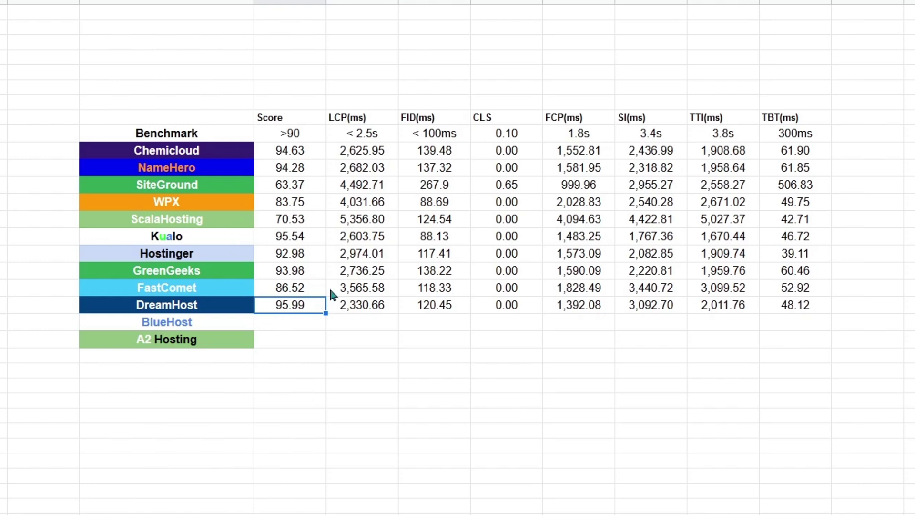
pyautogui.click(310, 242)
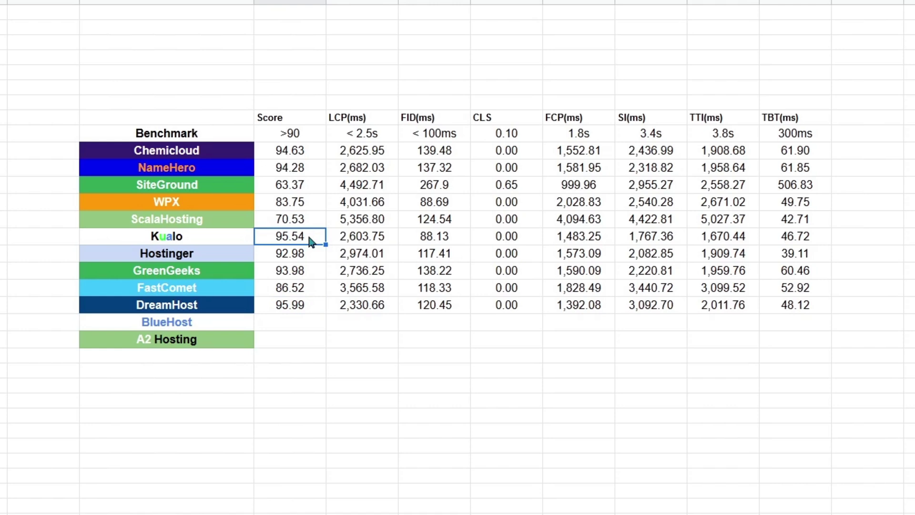
pyautogui.click(351, 309)
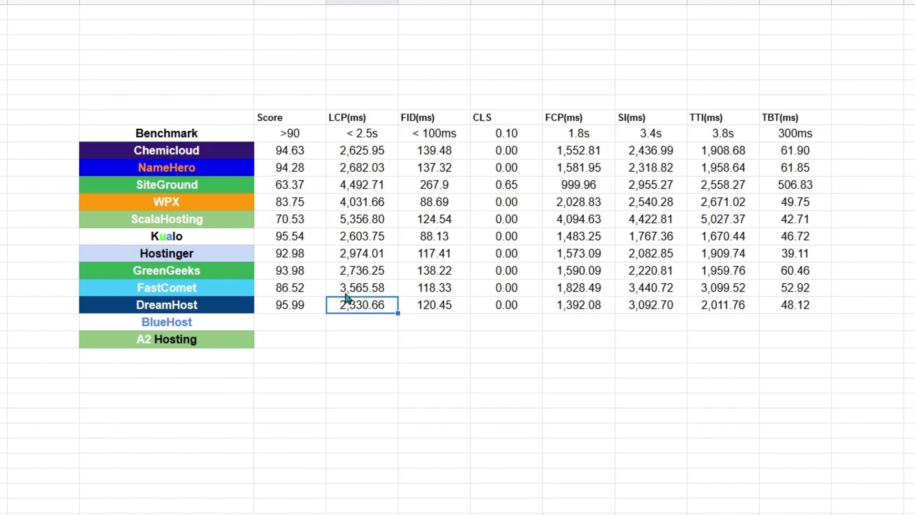
pyautogui.click(414, 307)
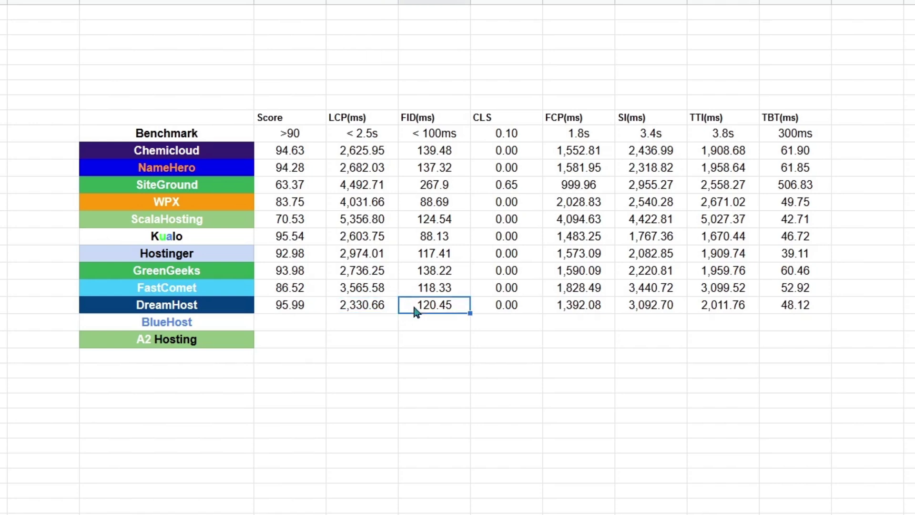
pyautogui.click(564, 311)
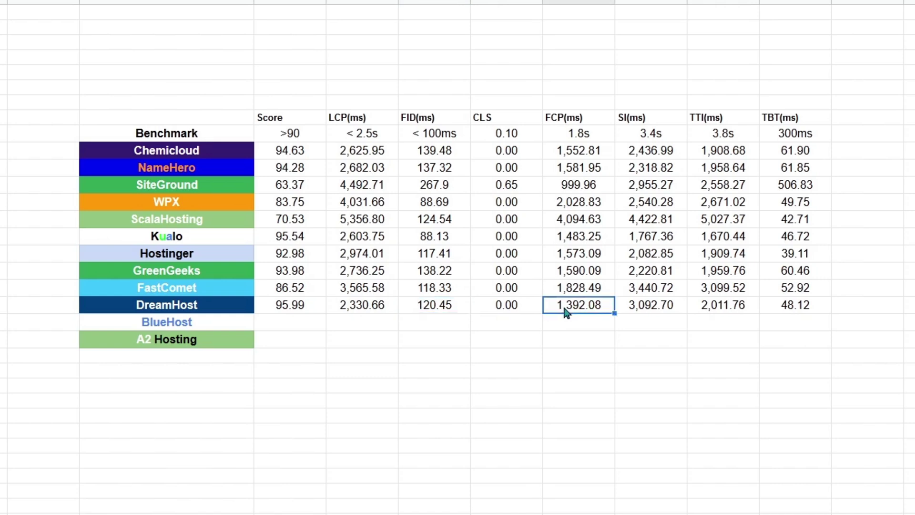
pyautogui.click(653, 310)
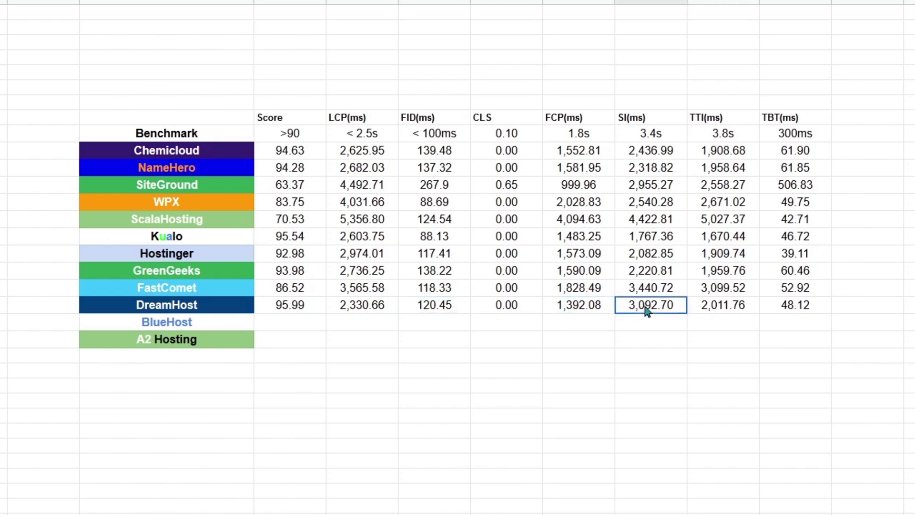
pyautogui.moveTo(708, 313); pyautogui.dragTo(710, 315)
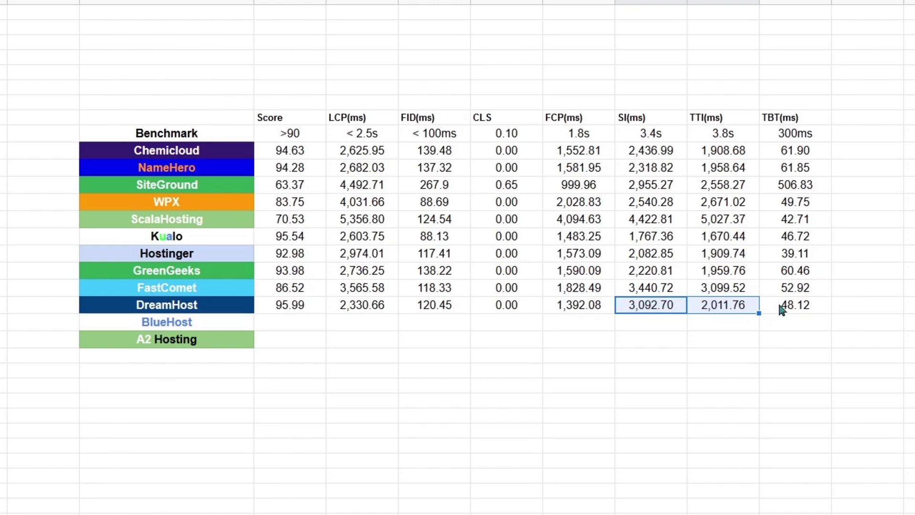
pyautogui.moveTo(782, 306); pyautogui.dragTo(296, 306)
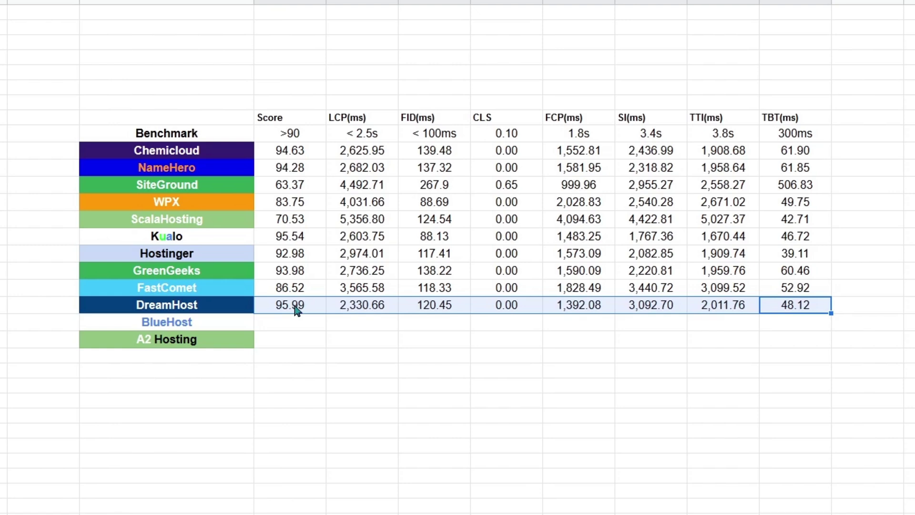
# Average Bluehost's Score column and select the averaged metrics from Score to TBT.
pyautogui.click(207, 330)
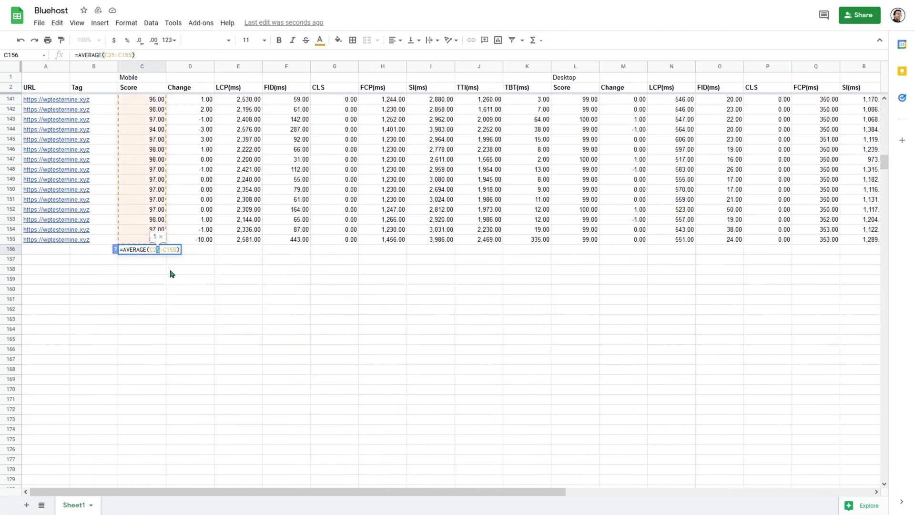
pyautogui.press('Return')
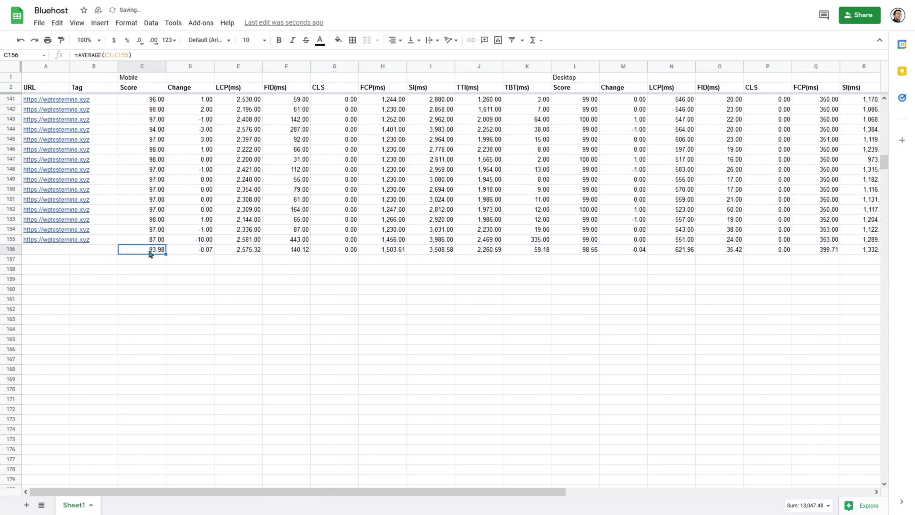
pyautogui.moveTo(149, 250); pyautogui.dragTo(527, 249)
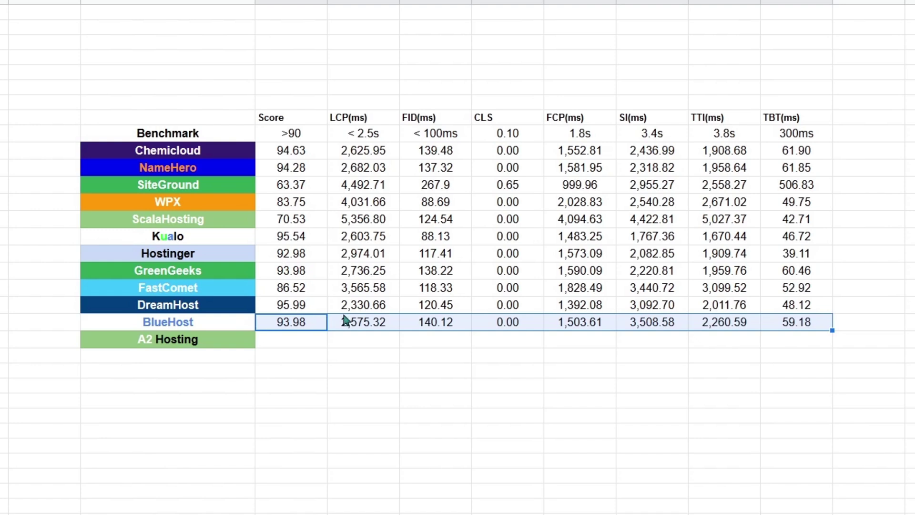
# Check BlueHost's summary row averages for LCP, FID and SI, back to its 93.98 Score.
pyautogui.click(358, 328)
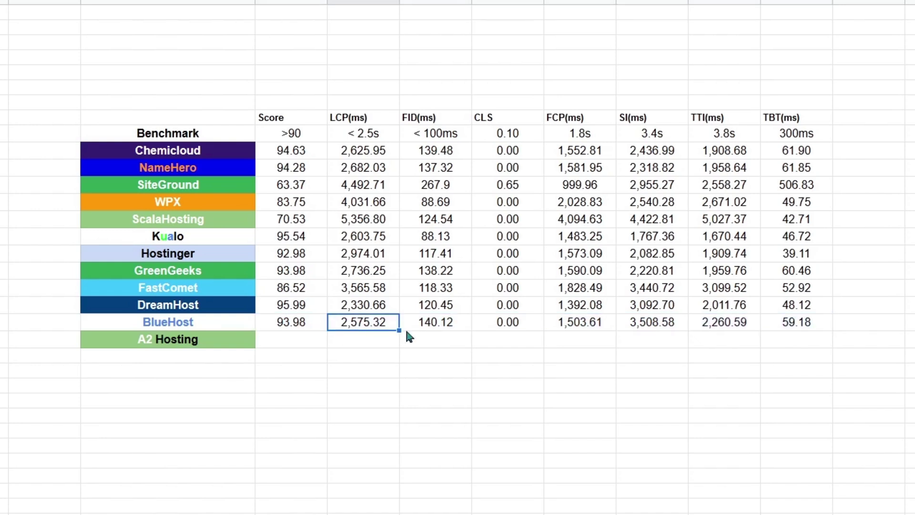
pyautogui.click(428, 328)
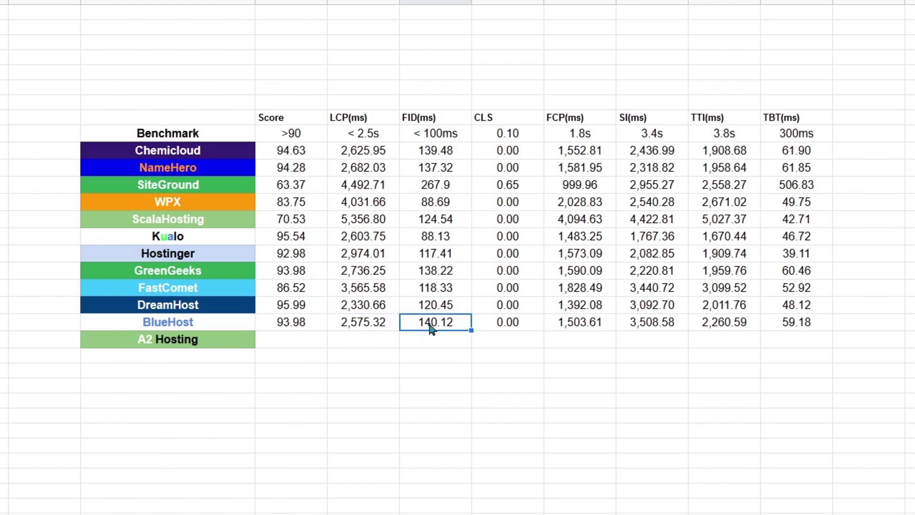
pyautogui.click(639, 331)
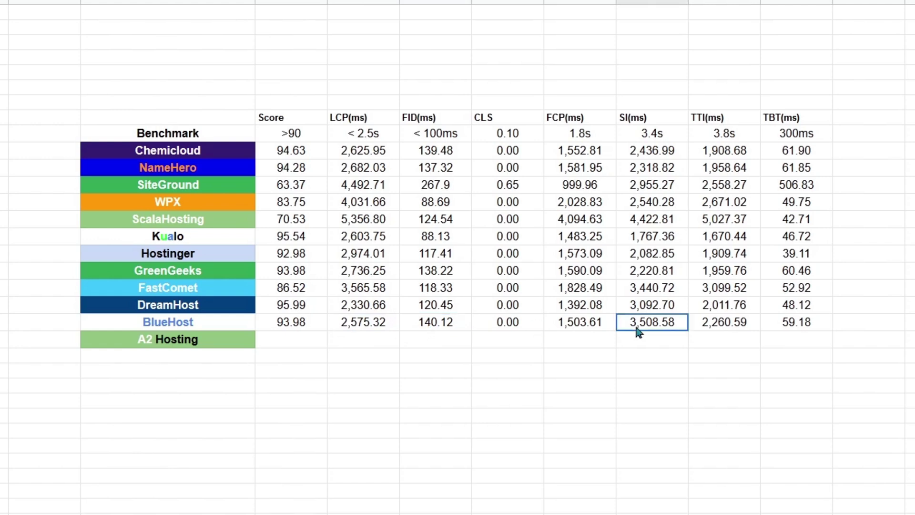
pyautogui.press('Right')
pyautogui.press('Right')
pyautogui.hotkey('shift', 'Left')
pyautogui.hotkey('shift', 'Left')
pyautogui.hotkey('shift', 'Left')
pyautogui.hotkey('shift', 'Left')
pyautogui.hotkey('shift', 'Left')
pyautogui.hotkey('shift', 'Left')
pyautogui.hotkey('shift', 'Left')
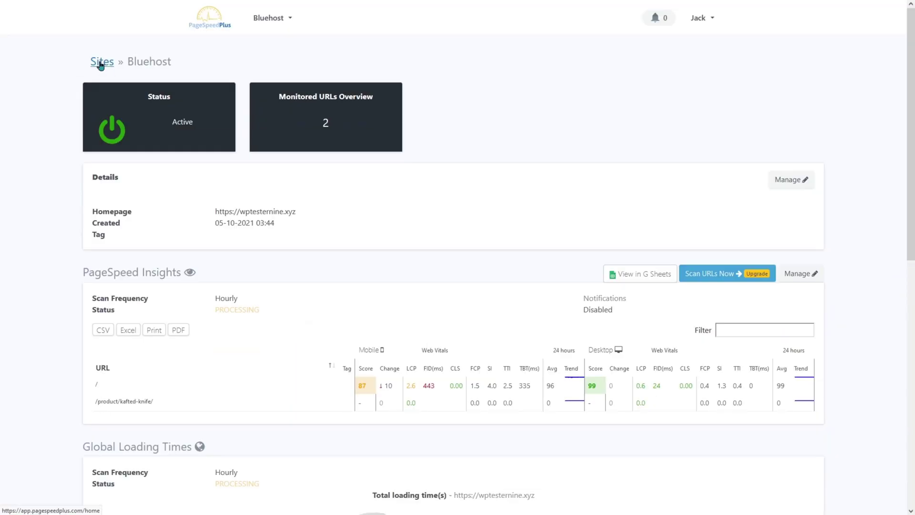
# Average A2 Hosting's results with =AVERAGE across Score to TBT and copy the averaged row.
pyautogui.click(98, 62)
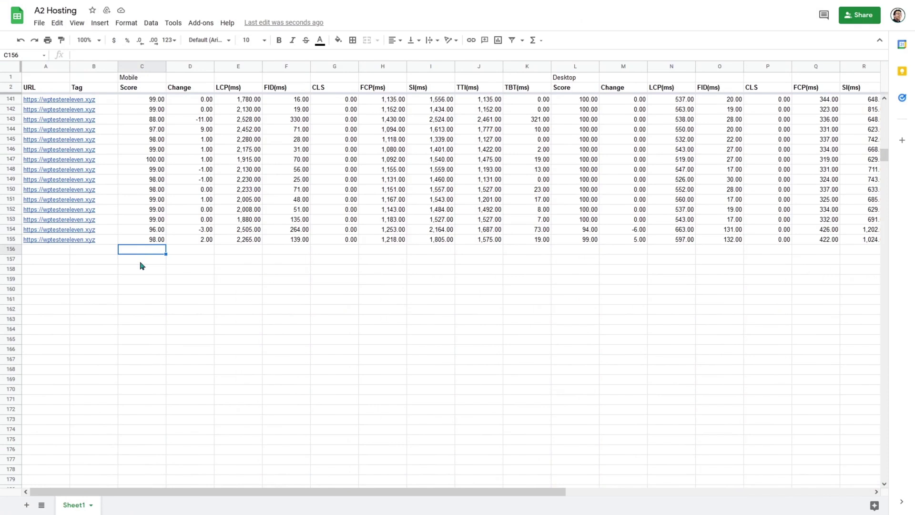
pyautogui.write('=average')
pyautogui.click(140, 263)
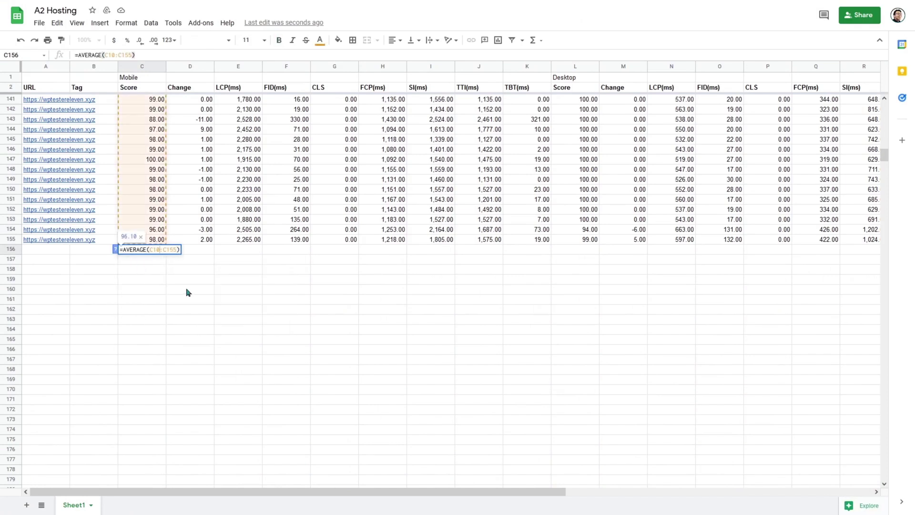
pyautogui.press('Return')
pyautogui.click(160, 250)
pyautogui.moveTo(166, 254); pyautogui.dragTo(484, 494)
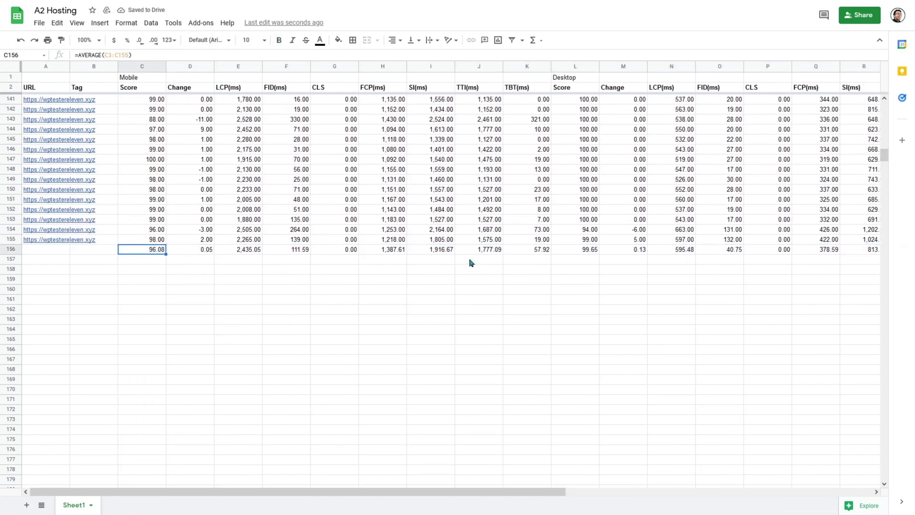
pyautogui.moveTo(143, 249); pyautogui.dragTo(470, 249)
pyautogui.hotkey('ctrl', 'c')
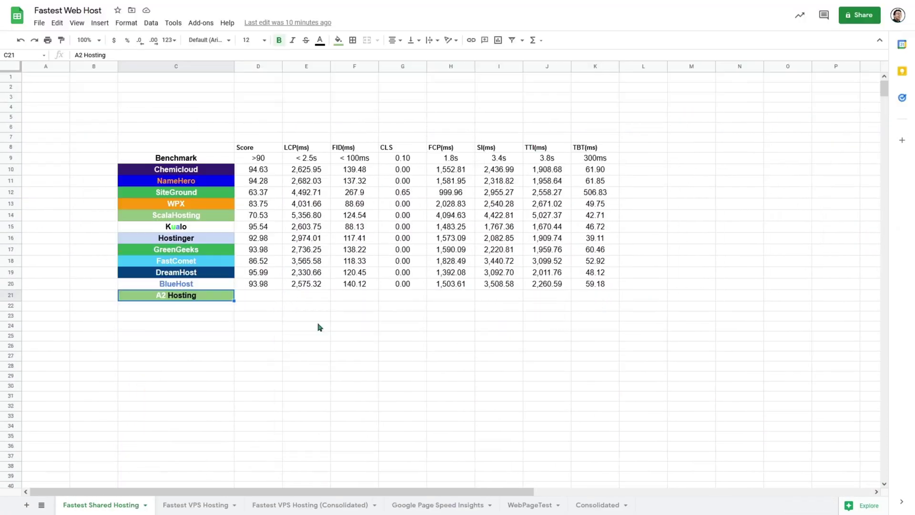
# Paste the values into A2 Hosting's summary row and check its LCP, FID and FCP–TTI averages.
pyautogui.click(260, 295)
pyautogui.hotkey('ctrl', 'shift', 'v')
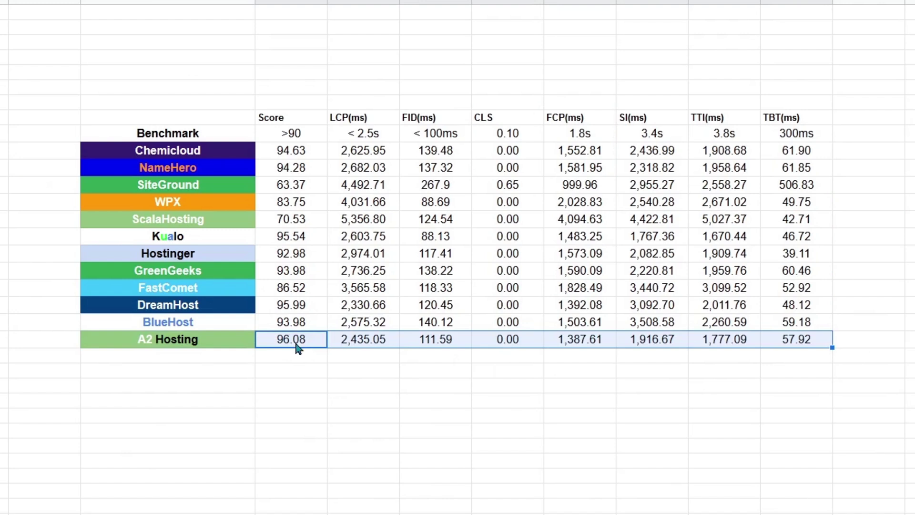
pyautogui.click(371, 344)
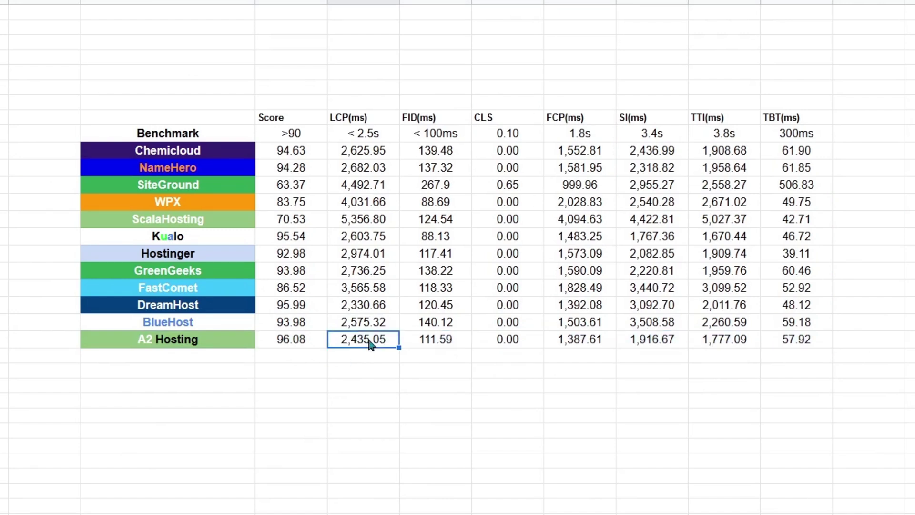
pyautogui.click(427, 340)
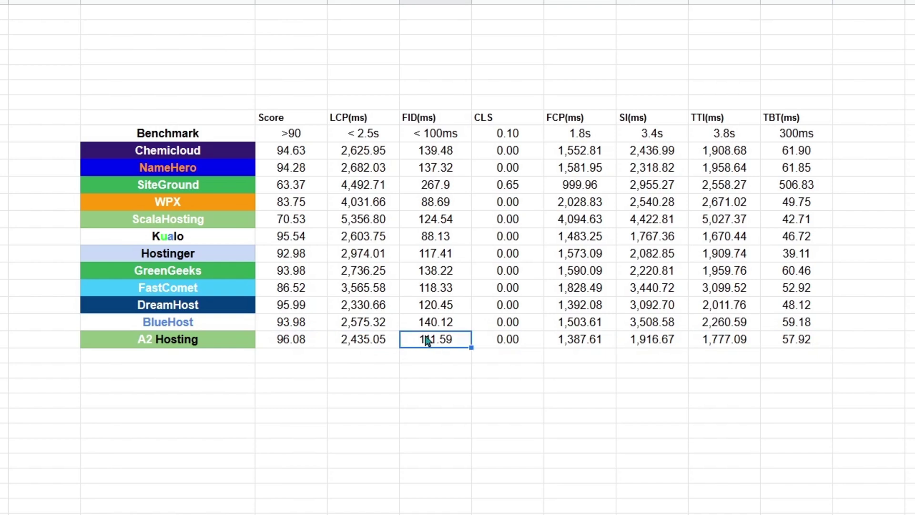
pyautogui.moveTo(557, 342); pyautogui.dragTo(723, 350)
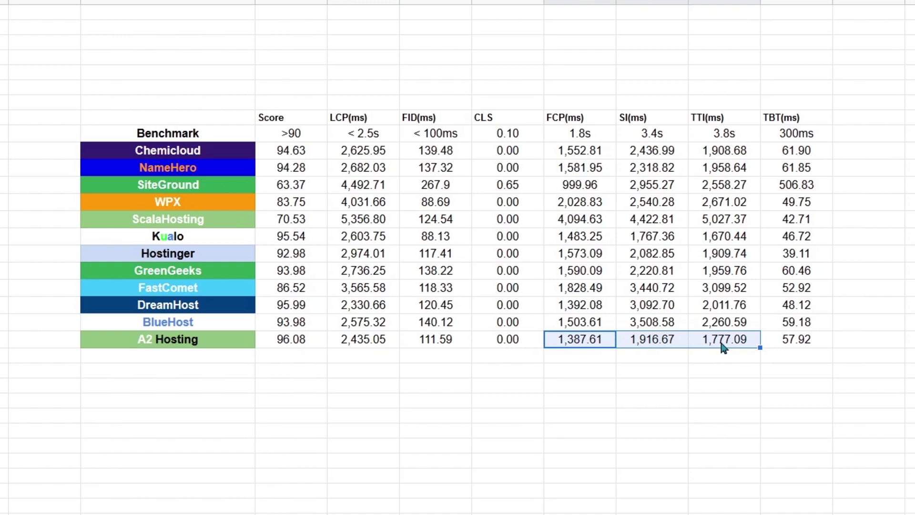
# Sort the hosts table by Score from highest to lowest.
pyautogui.click(205, 146)
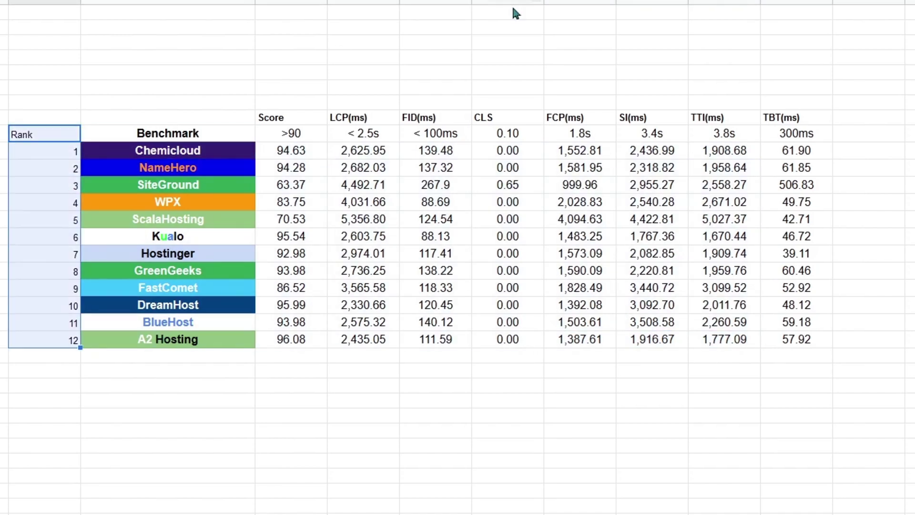
pyautogui.click(531, 300)
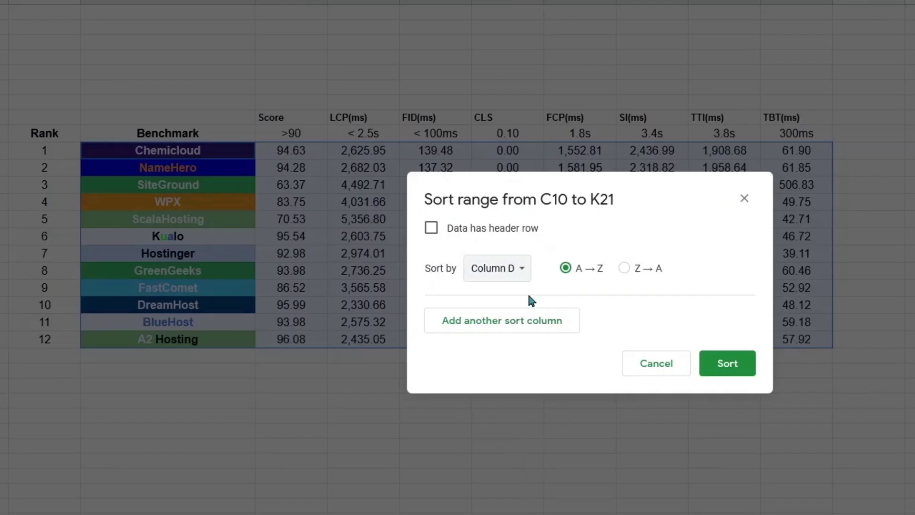
pyautogui.click(727, 363)
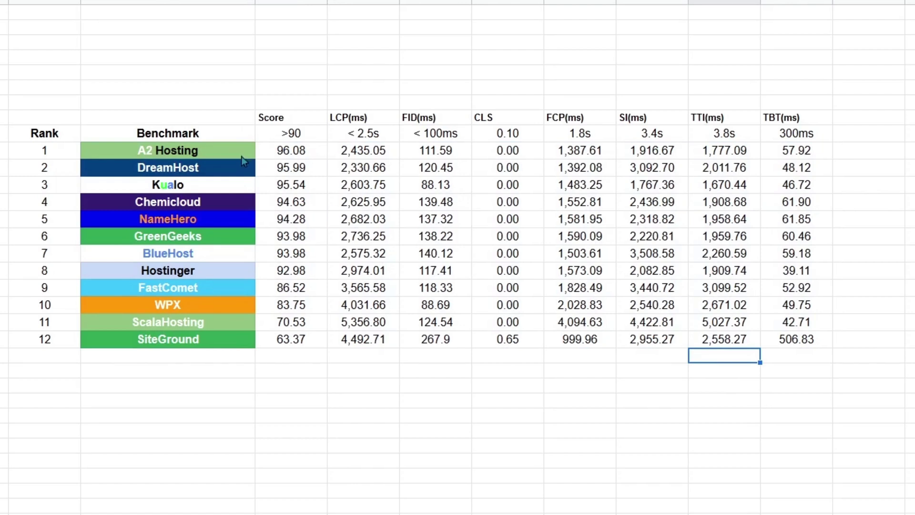
# Review the ranking: A2 Hosting, DreamHost, Kualo on top, Hostinger eighth, then ranks 9–12.
pyautogui.click(241, 156)
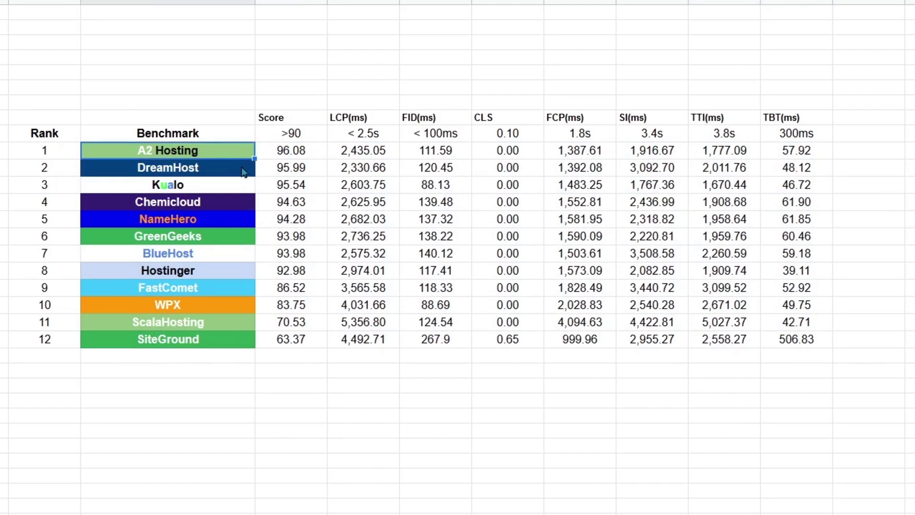
pyautogui.click(242, 172)
pyautogui.click(239, 187)
pyautogui.click(232, 205)
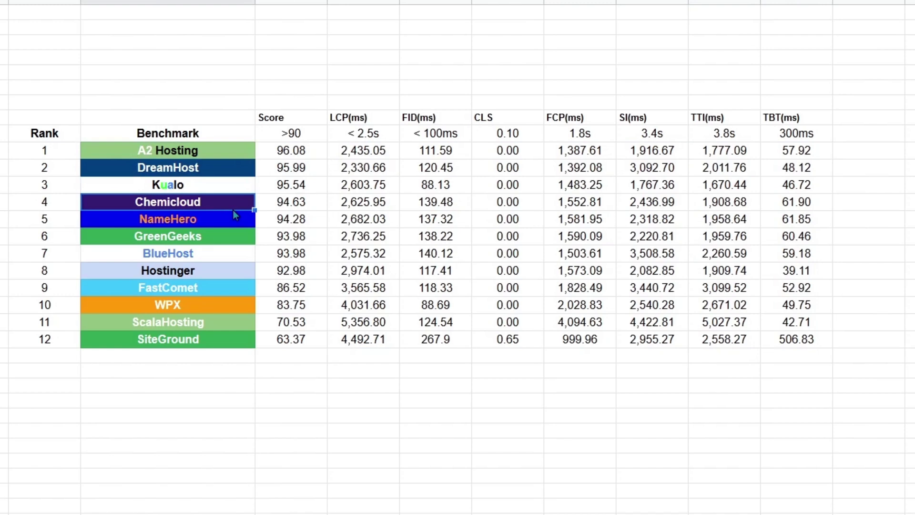
pyautogui.click(233, 214)
pyautogui.click(238, 270)
pyautogui.moveTo(61, 273); pyautogui.dragTo(153, 150)
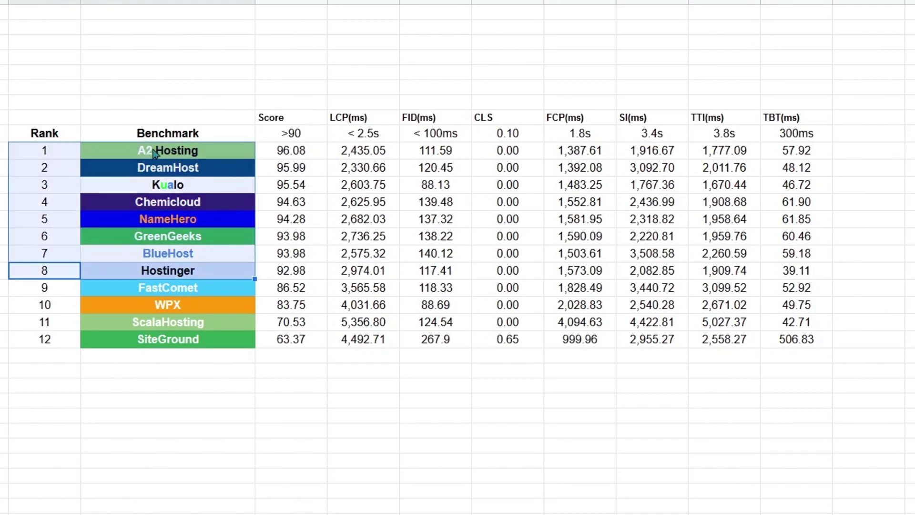
pyautogui.moveTo(41, 290); pyautogui.dragTo(141, 336)
# Recheck WPX tenth, SiteGround last, A2 Hosting first and Kualo third, marking the top eight.
pyautogui.click(148, 313)
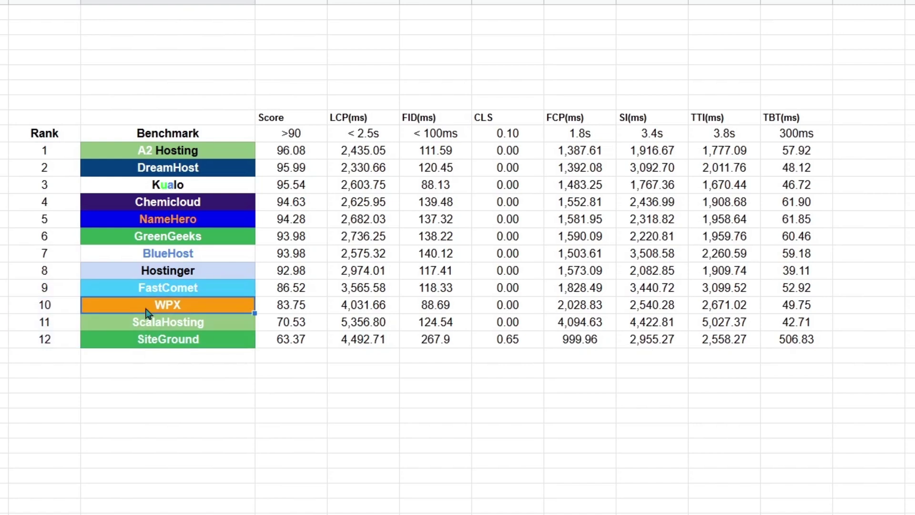
pyautogui.click(146, 345)
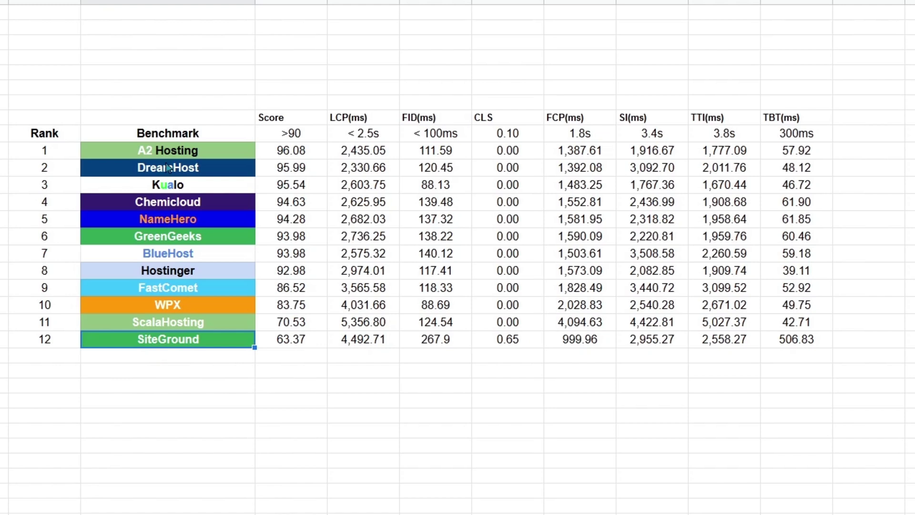
pyautogui.click(172, 151)
pyautogui.click(180, 188)
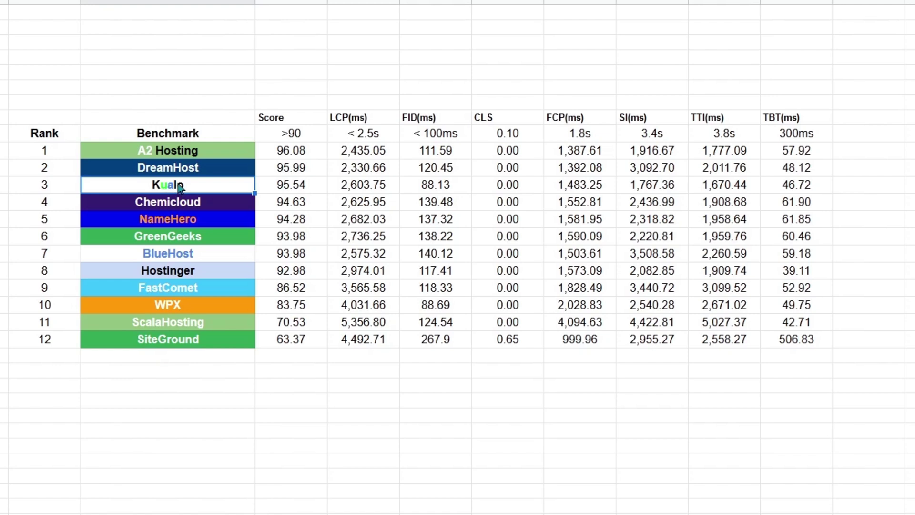
pyautogui.click(189, 306)
pyautogui.click(190, 340)
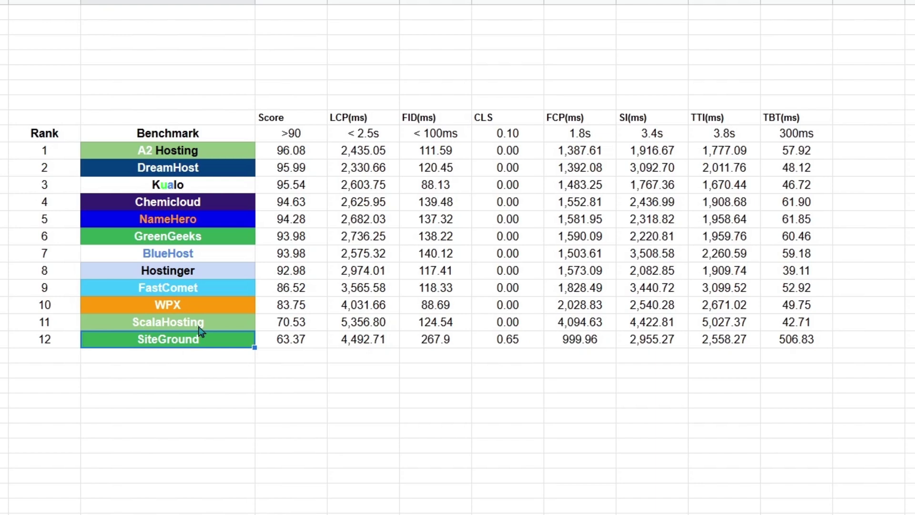
pyautogui.moveTo(194, 269); pyautogui.dragTo(180, 148)
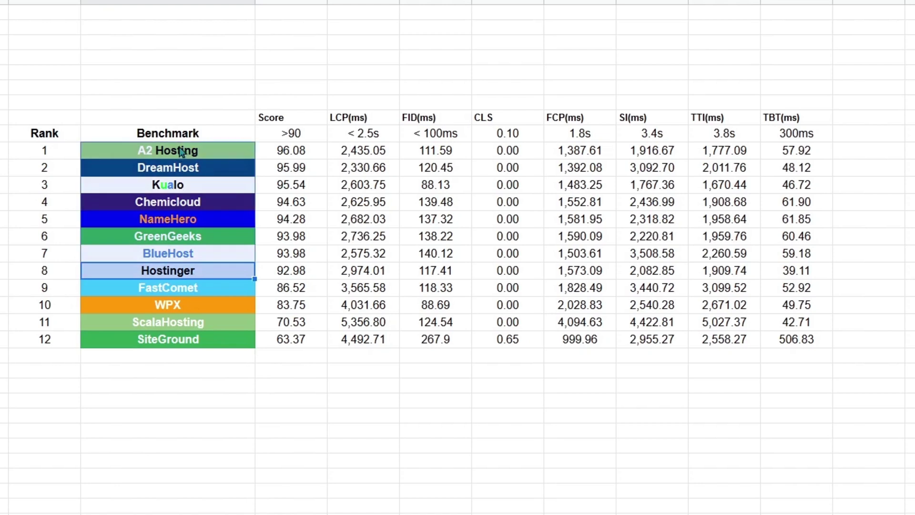